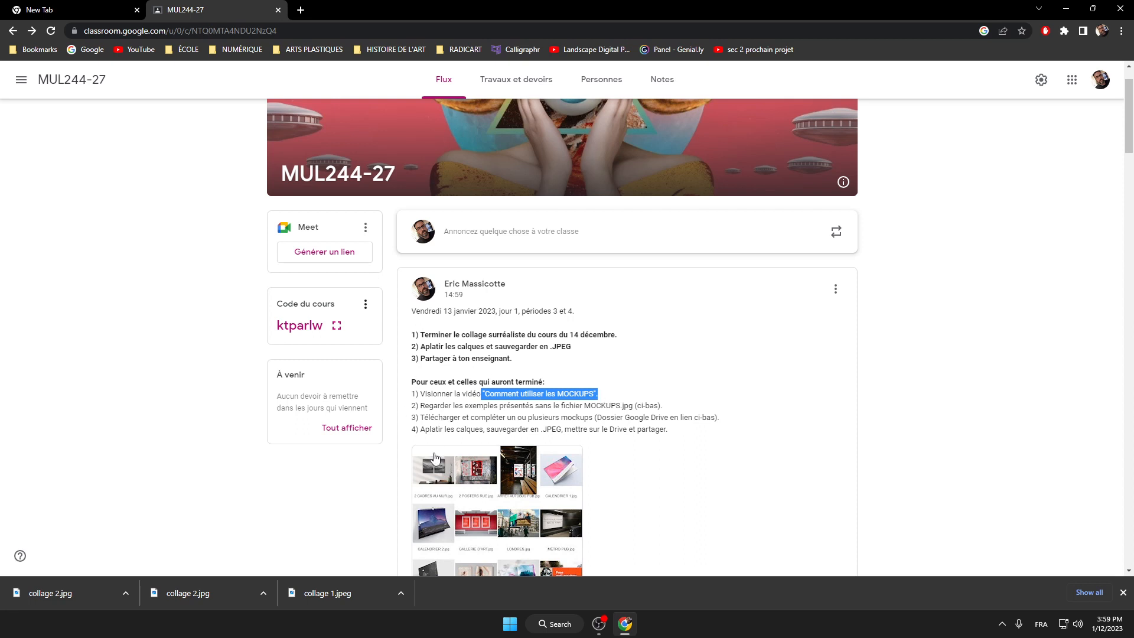
# Step: Preview the MOCKUPS.jpg example sheet, then open the MOCKUPS Drive folder in a new tab
pyautogui.click(522, 482)
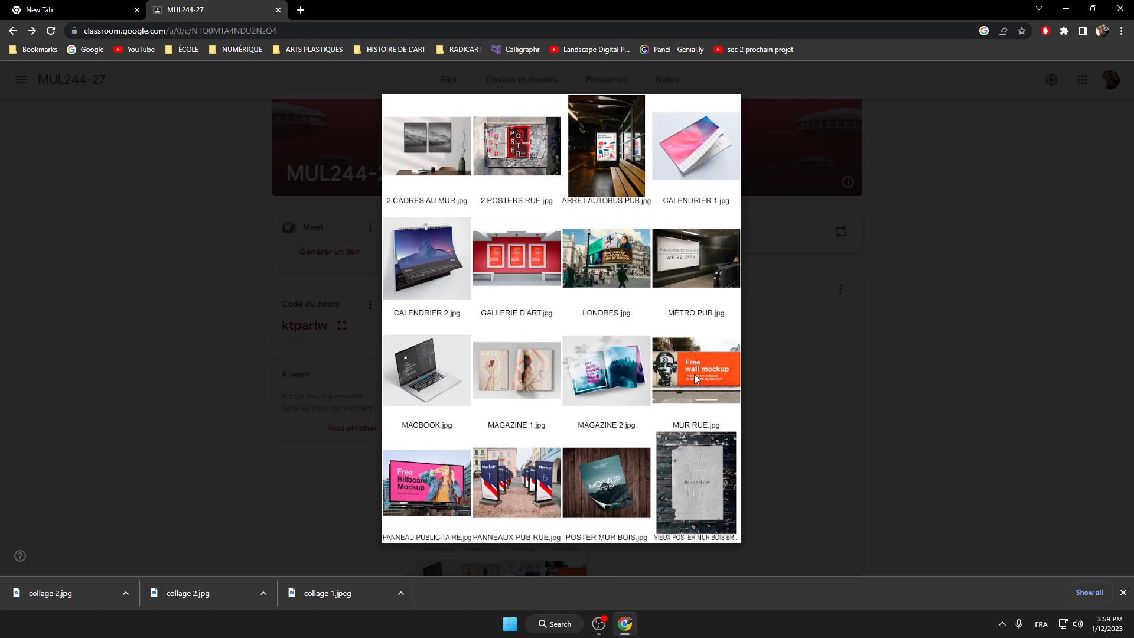
pyautogui.click(892, 363)
pyautogui.scroll(-1, 628, 378)
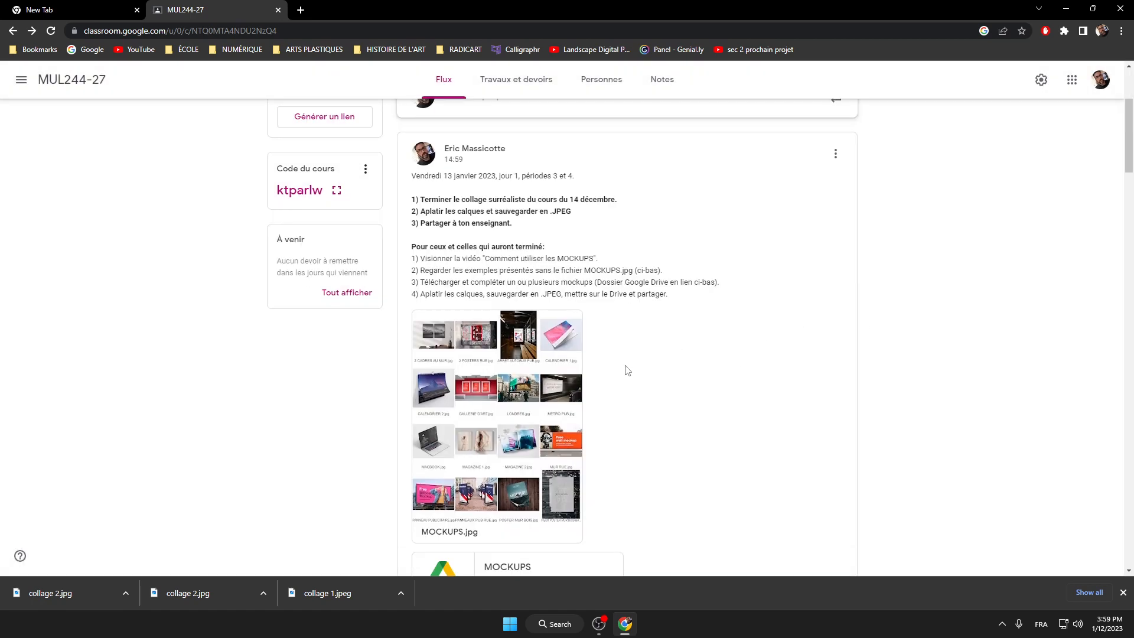
pyautogui.scroll(-3, 628, 370)
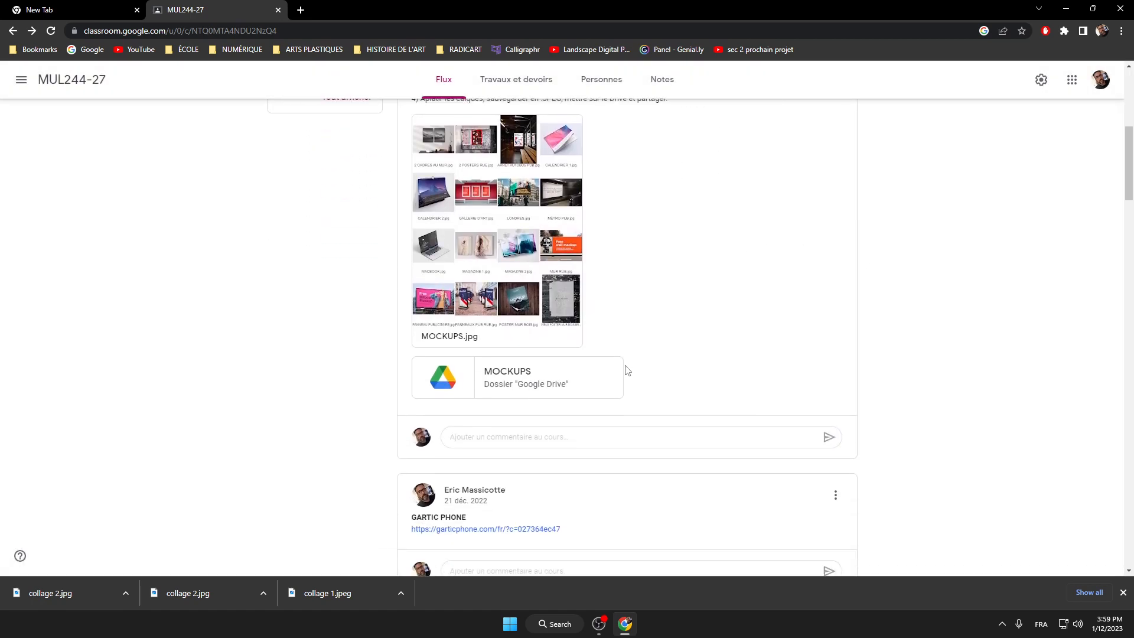
pyautogui.click(515, 380)
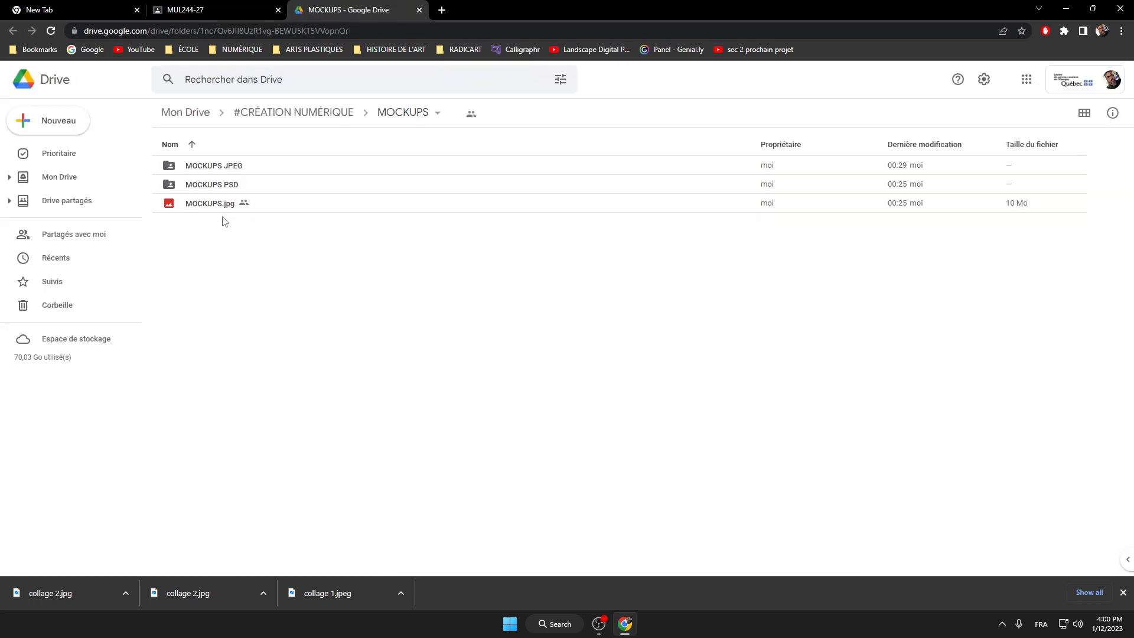
# Step: Open the MOCKUPS PSD folder in Google Drive
pyautogui.doubleClick(200, 187)
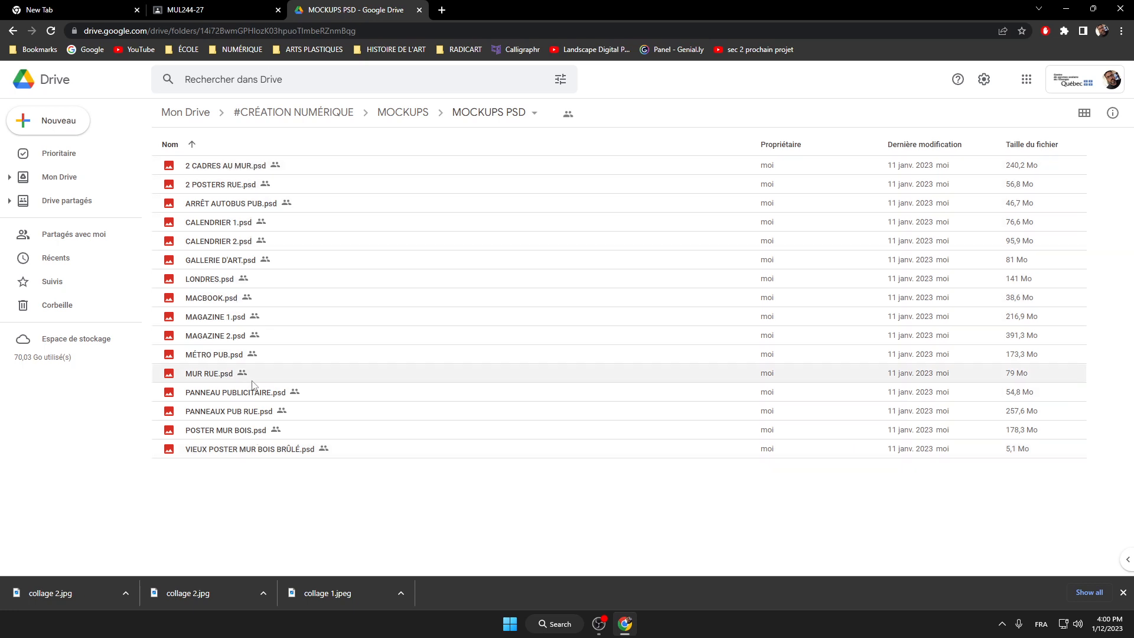
pyautogui.click(624, 624)
pyautogui.click(624, 623)
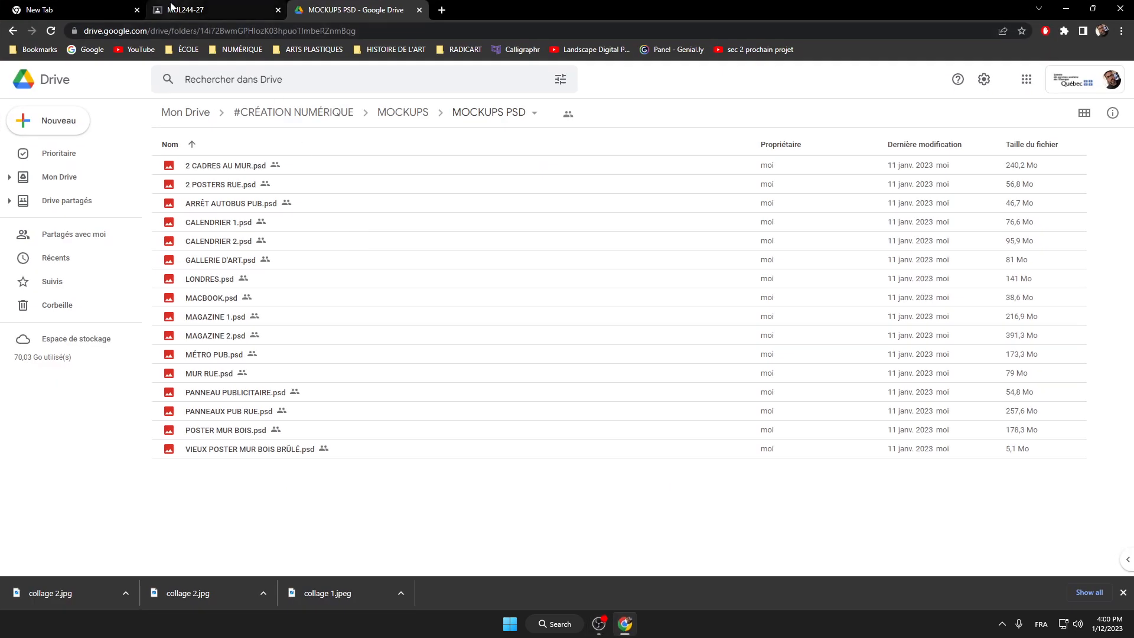
# Step: Recheck the MOCKUPS.jpg examples in Classroom, then select 2 CADRES AU MUR.psd in Drive
pyautogui.click(212, 8)
pyautogui.click(496, 189)
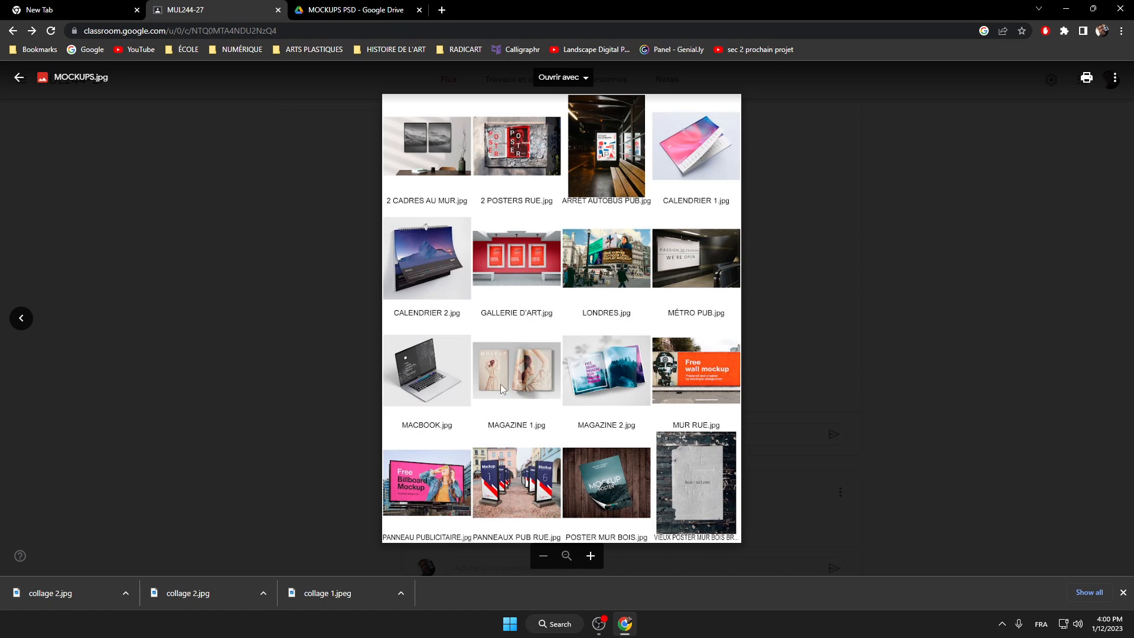
pyautogui.click(333, 12)
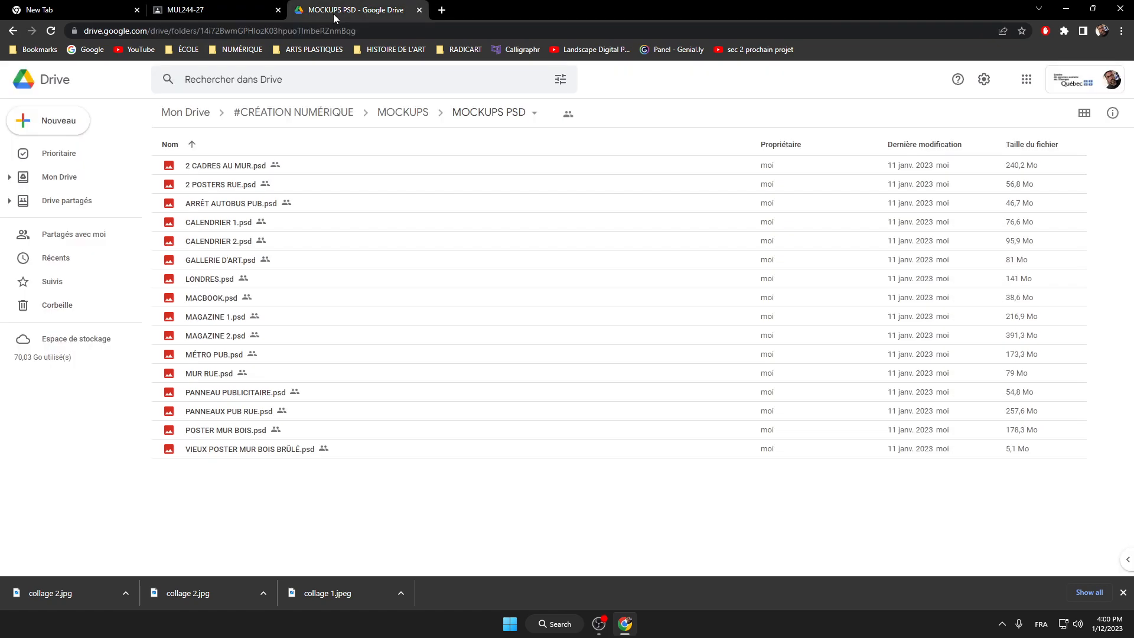
pyautogui.click(231, 167)
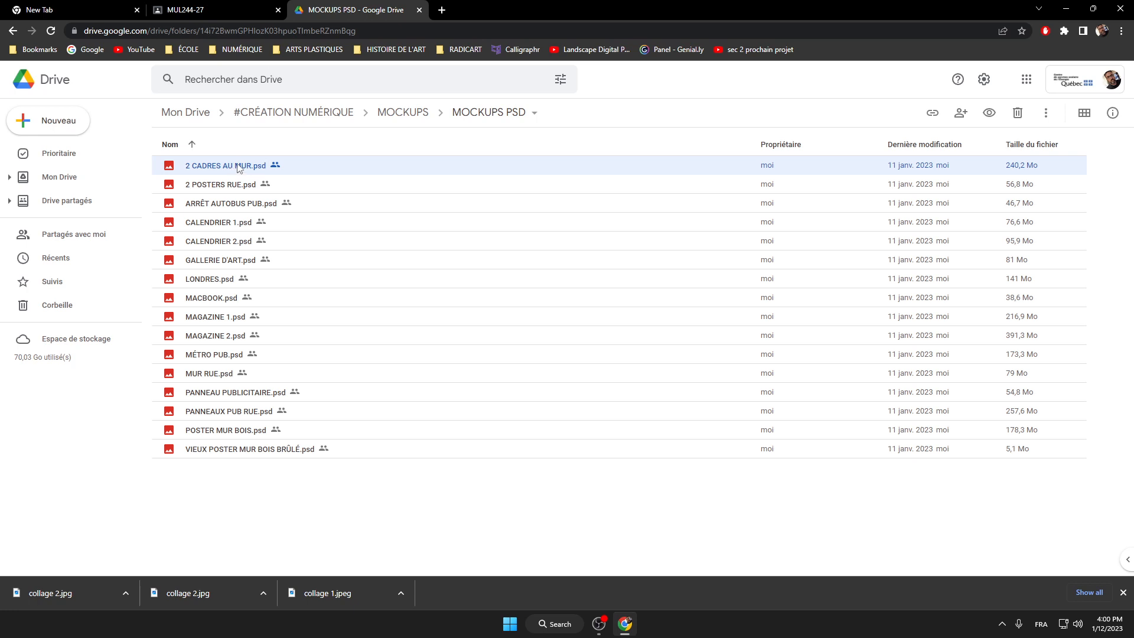
# Step: Download 2 CADRES AU MUR.psd to the Desktop despite the warning and open it in Photoshop
pyautogui.rightClick(236, 165)
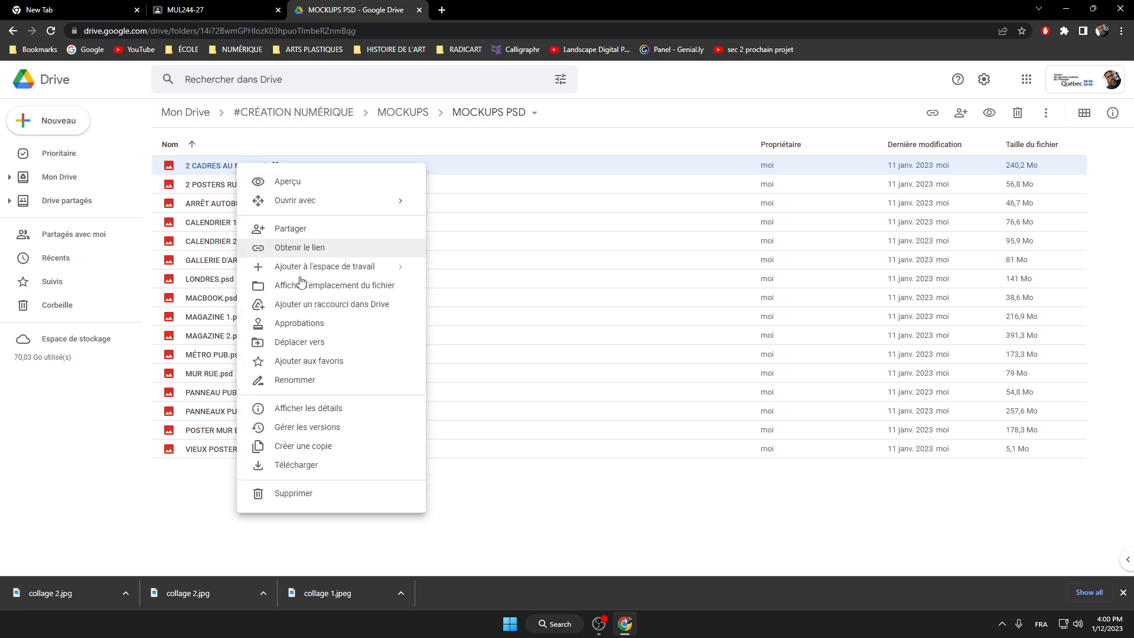
pyautogui.click(314, 468)
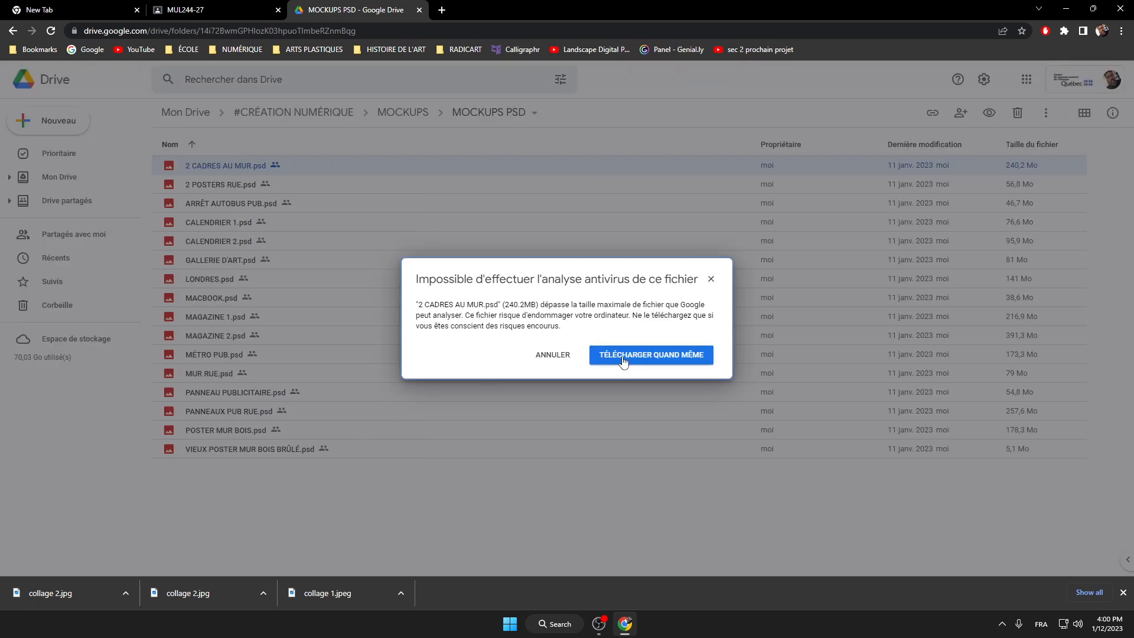
pyautogui.click(622, 355)
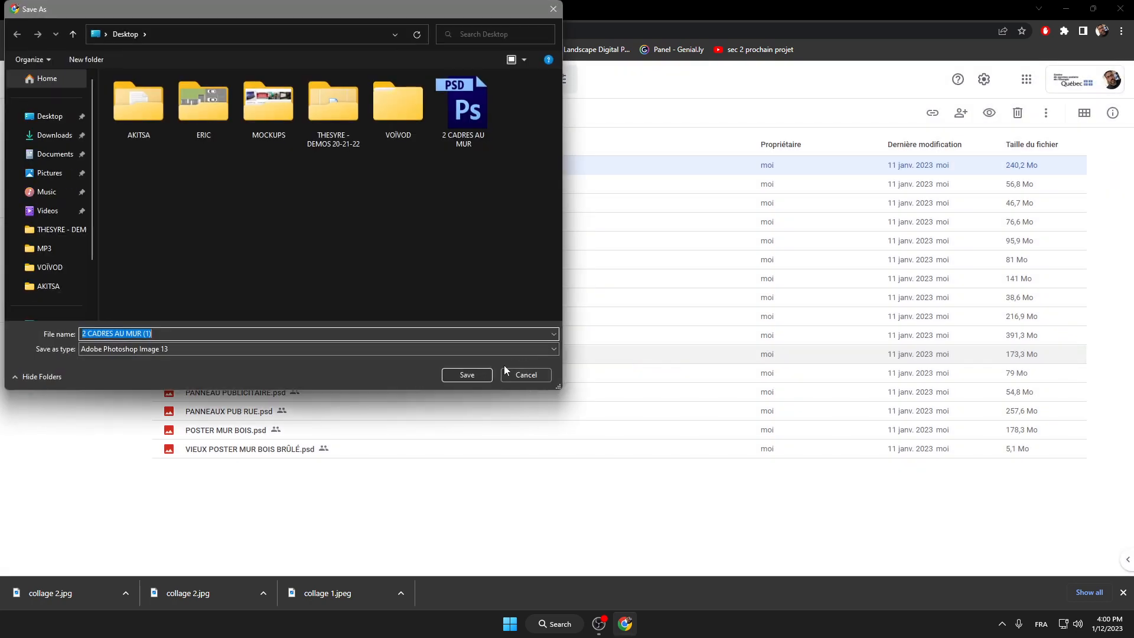
pyautogui.click(469, 374)
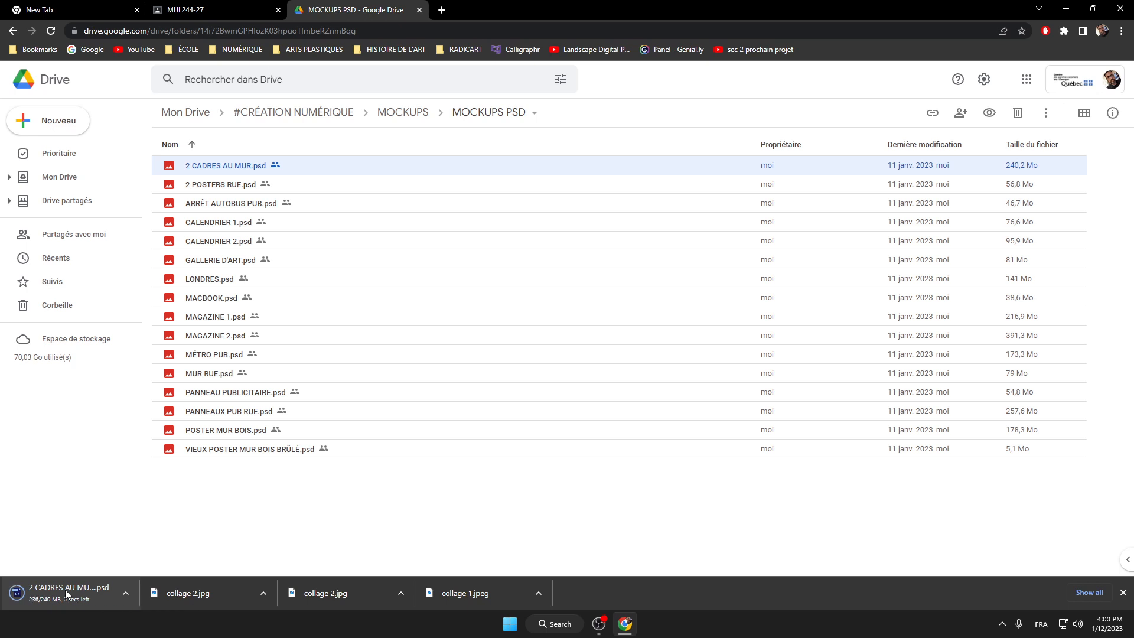
pyautogui.click(52, 594)
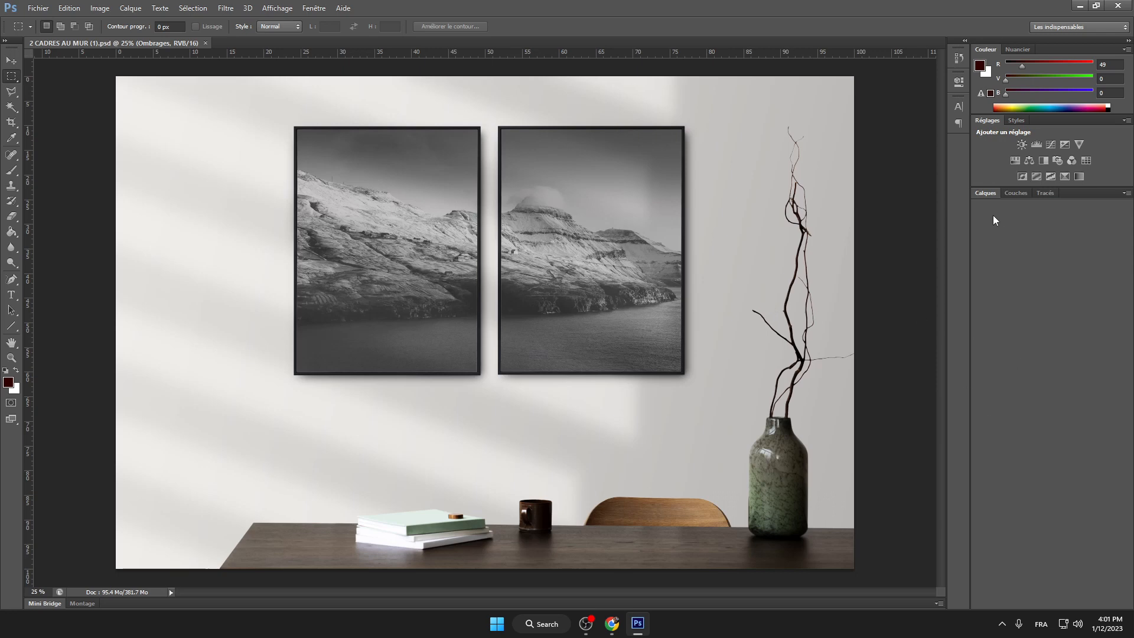
# Step: Show the Calques panel and expand the Cadre gauche group to reveal its [YOUR IMAGE HERE] layer
pyautogui.click(982, 190)
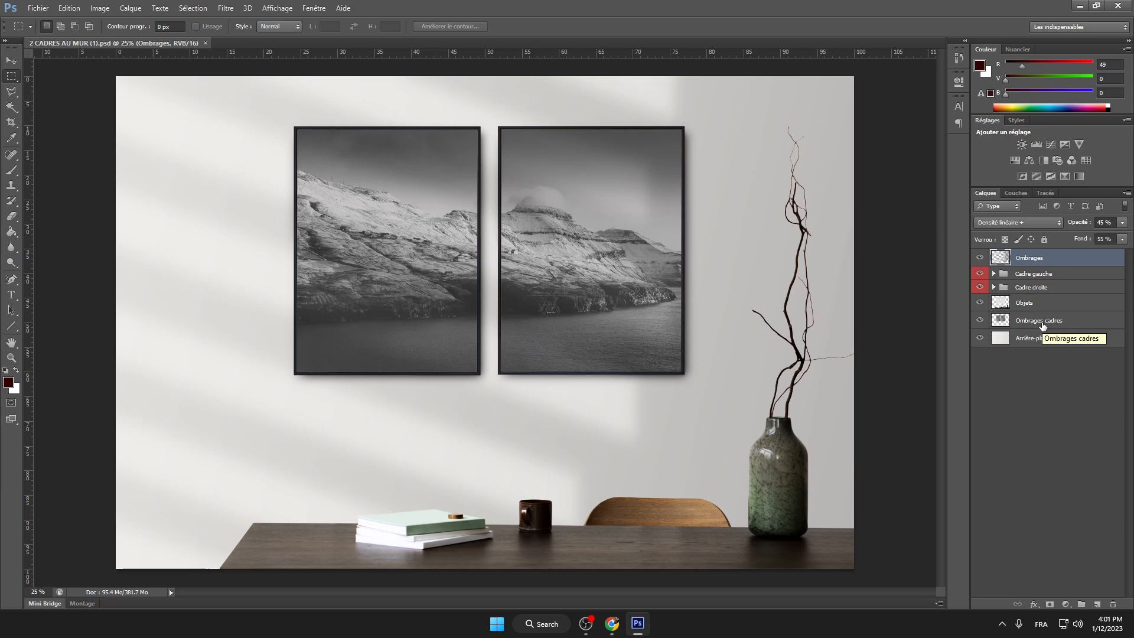
pyautogui.click(994, 274)
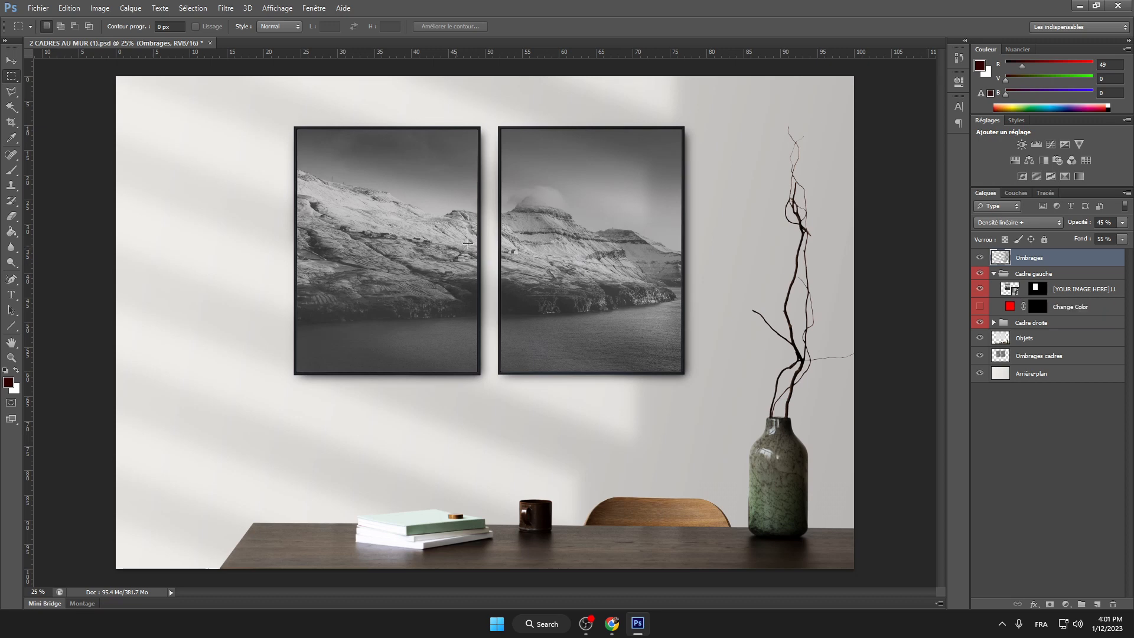
# Step: Open the [YOUR IMAGE HERE]11 smart object in its own .psb tab, accepting the notice and profile dialogs
pyautogui.doubleClick(1011, 290)
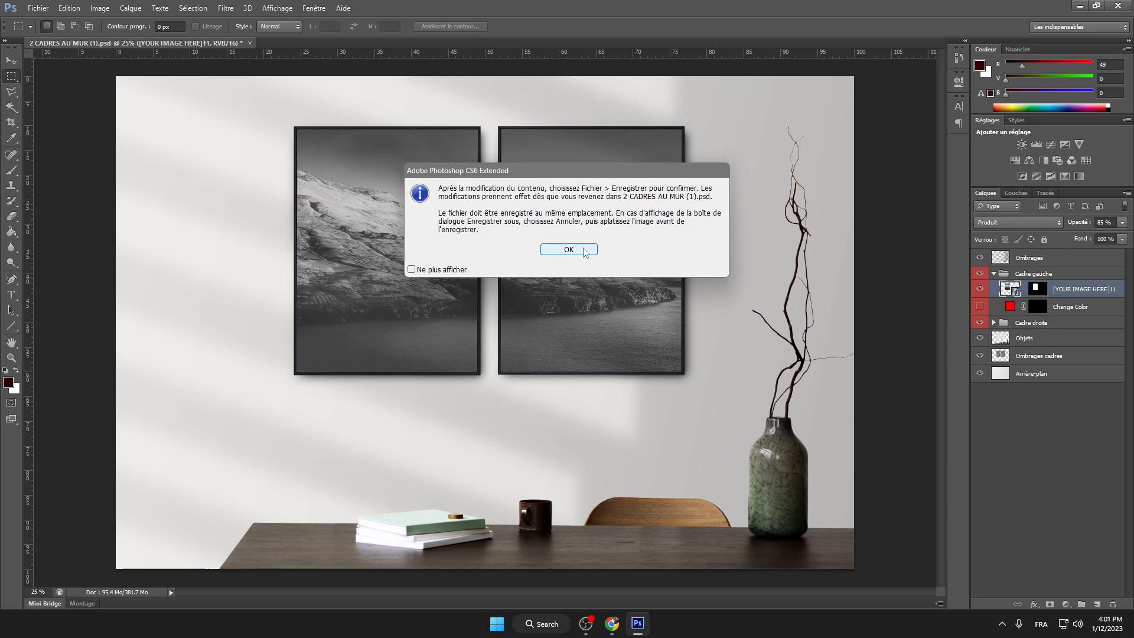
pyautogui.click(569, 250)
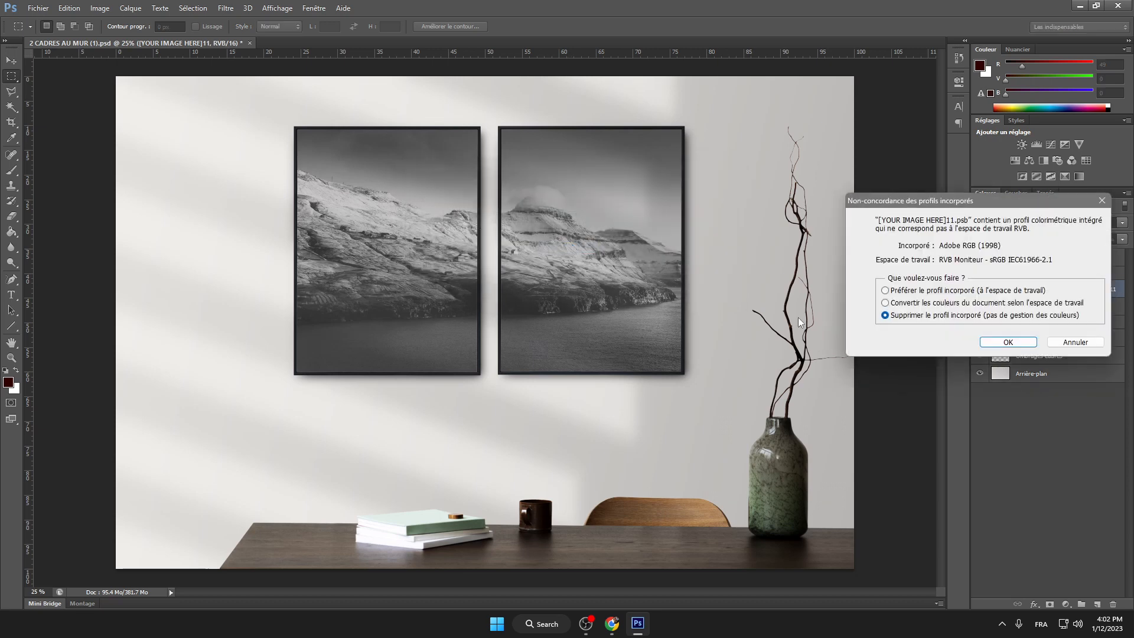
pyautogui.moveTo(983, 199); pyautogui.dragTo(876, 158)
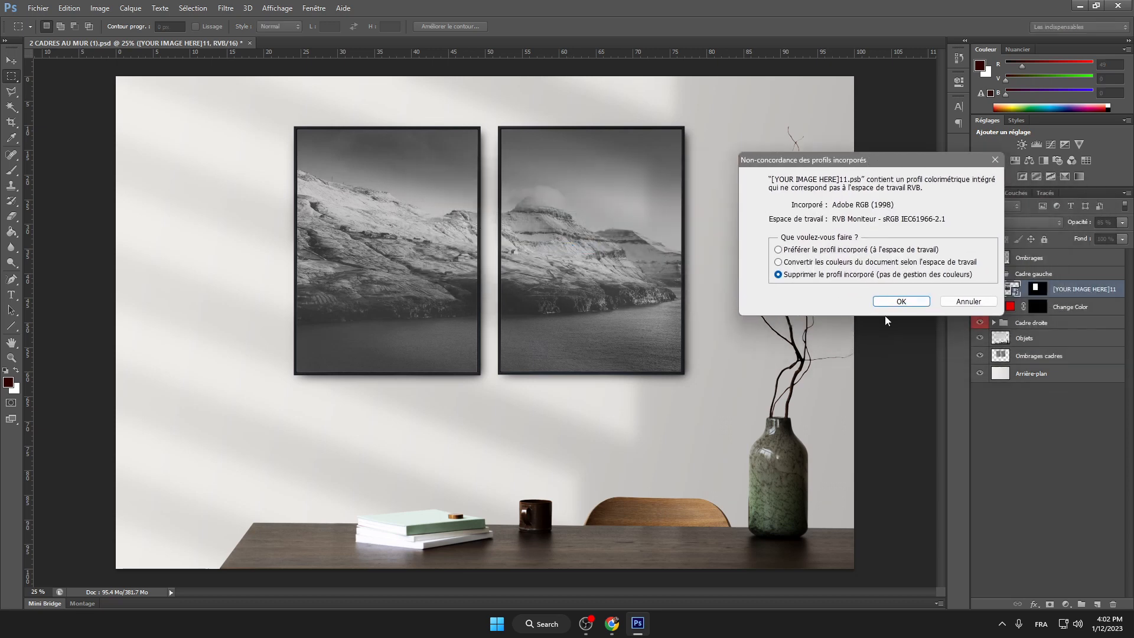
pyautogui.click(896, 302)
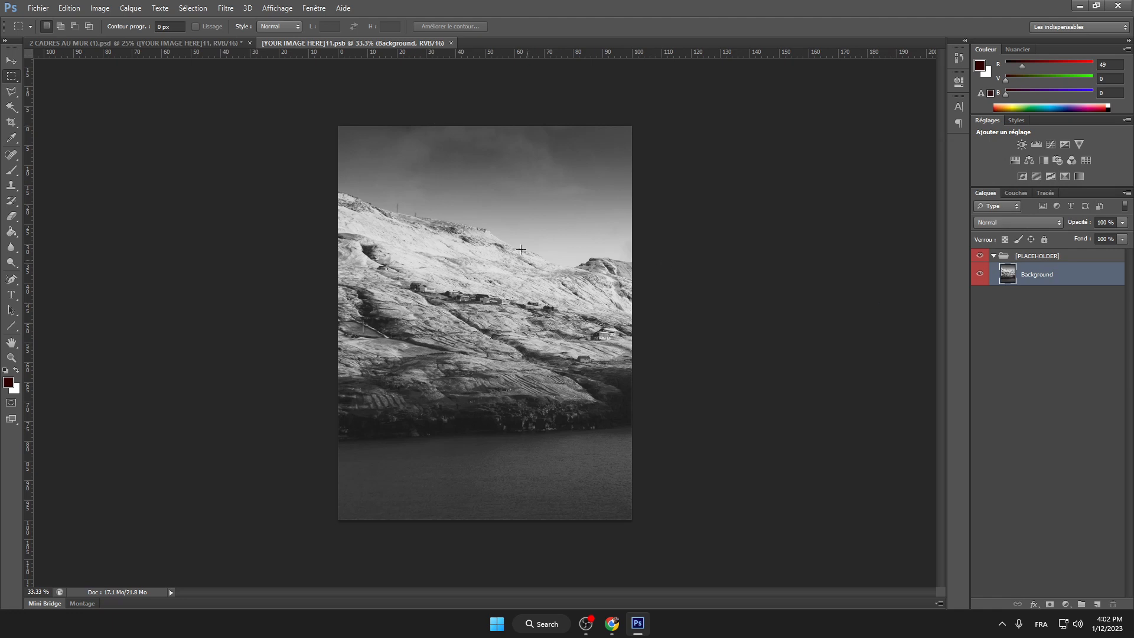
pyautogui.click(191, 44)
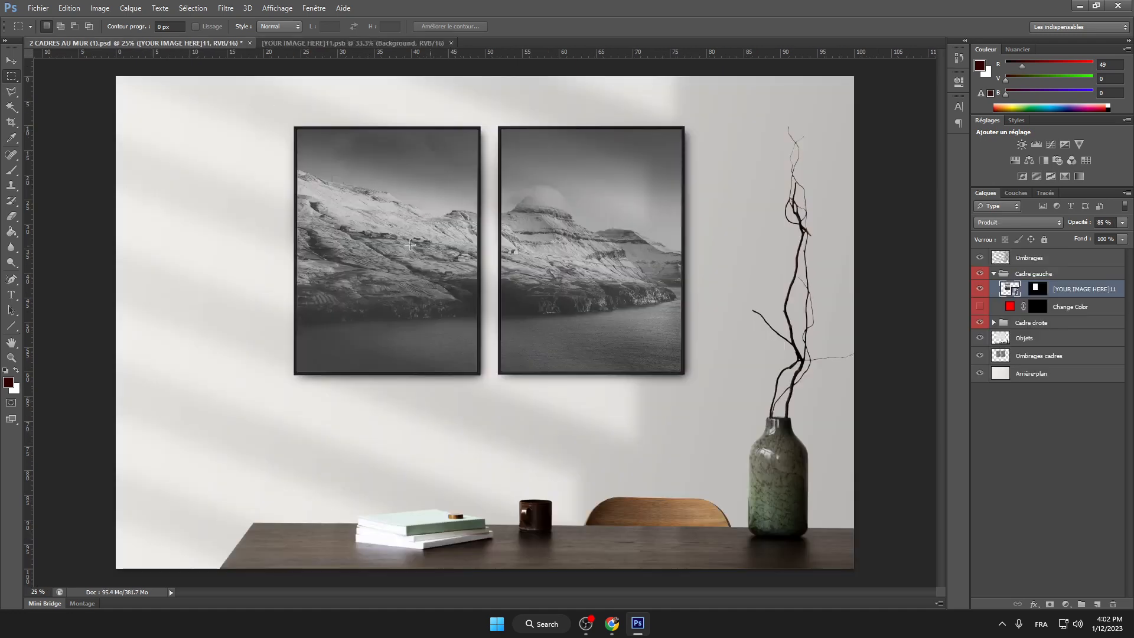
pyautogui.click(374, 43)
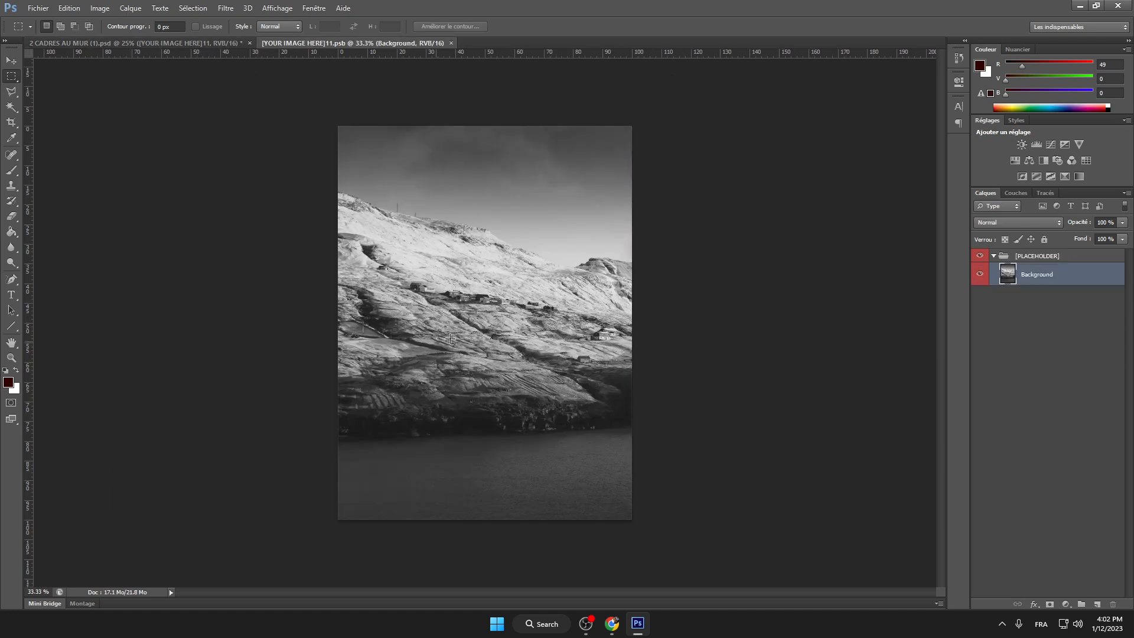
# Step: Import collage 1 and scale it up to cover the whole frame
pyautogui.click(48, 10)
pyautogui.click(184, 201)
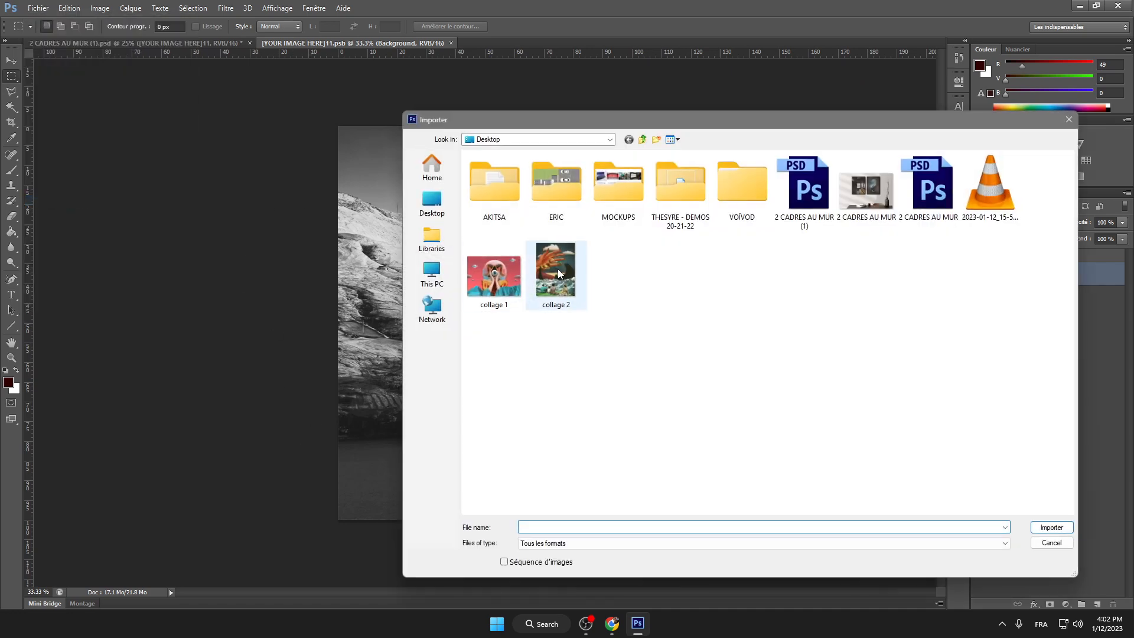
pyautogui.doubleClick(499, 278)
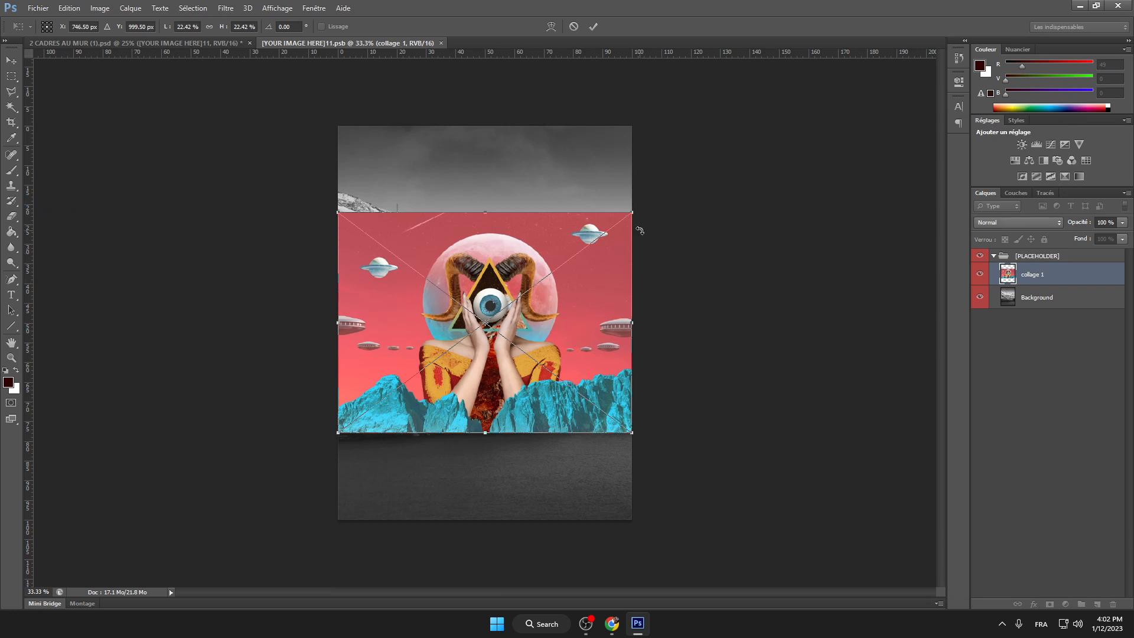
pyautogui.moveTo(631, 211); pyautogui.dragTo(695, 121)
pyautogui.moveTo(340, 437); pyautogui.dragTo(303, 526)
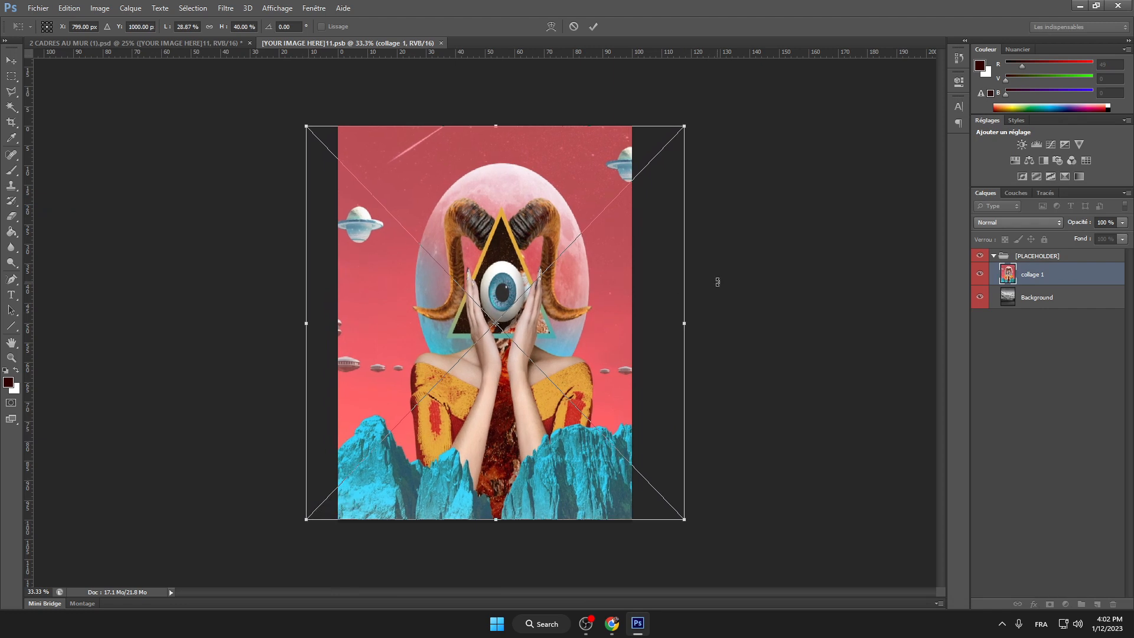
pyautogui.click(594, 26)
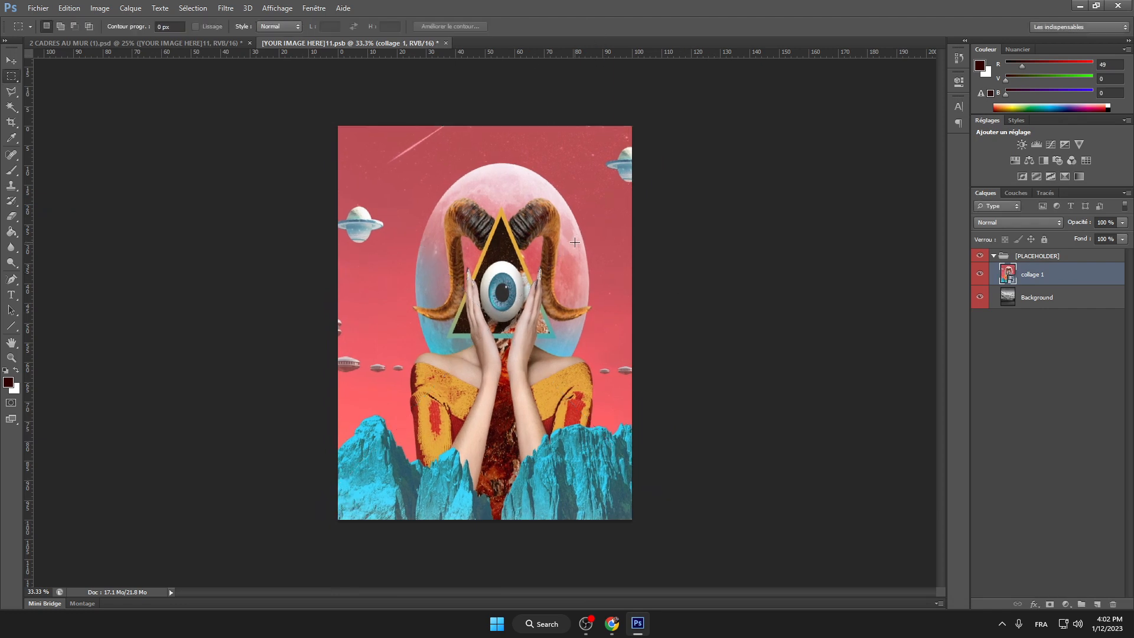
# Step: Nudge collage 1 up and left, then flatten it into a single background layer
pyautogui.click(11, 60)
pyautogui.moveTo(547, 223)
pyautogui.mouseDown()
pyautogui.moveTo(525, 228)
pyautogui.moveTo(522, 211)
pyautogui.moveTo(530, 222)
pyautogui.mouseUp()
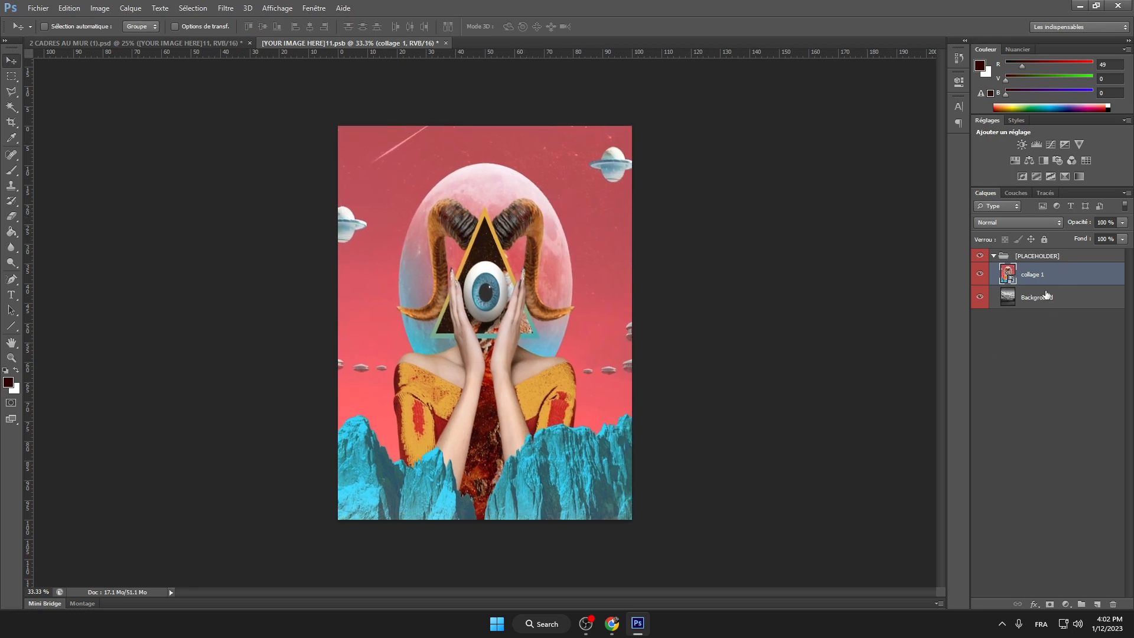
pyautogui.click(130, 8)
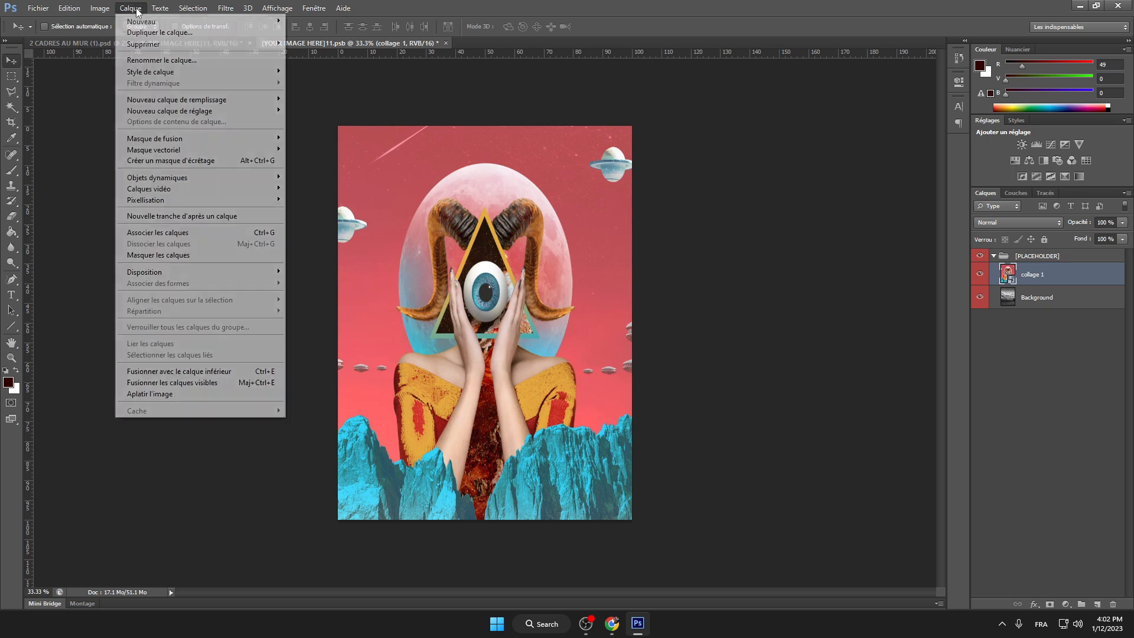
pyautogui.click(200, 393)
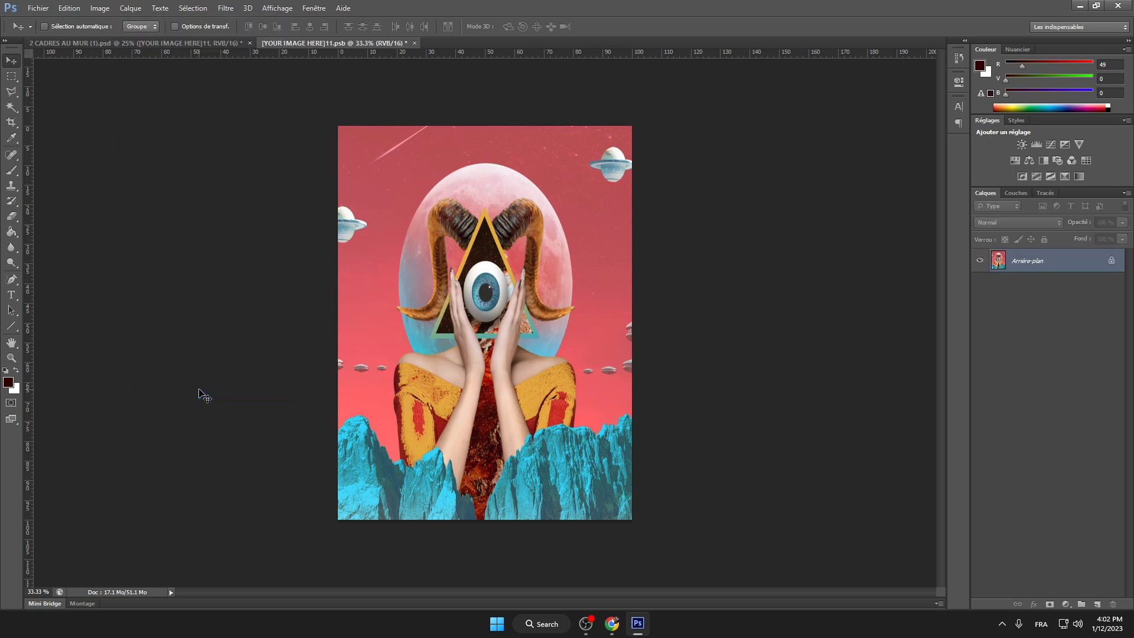
# Step: Save the flattened [YOUR IMAGE HERE]11.psb and return to the 2 CADRES AU MUR mockup
pyautogui.click(41, 9)
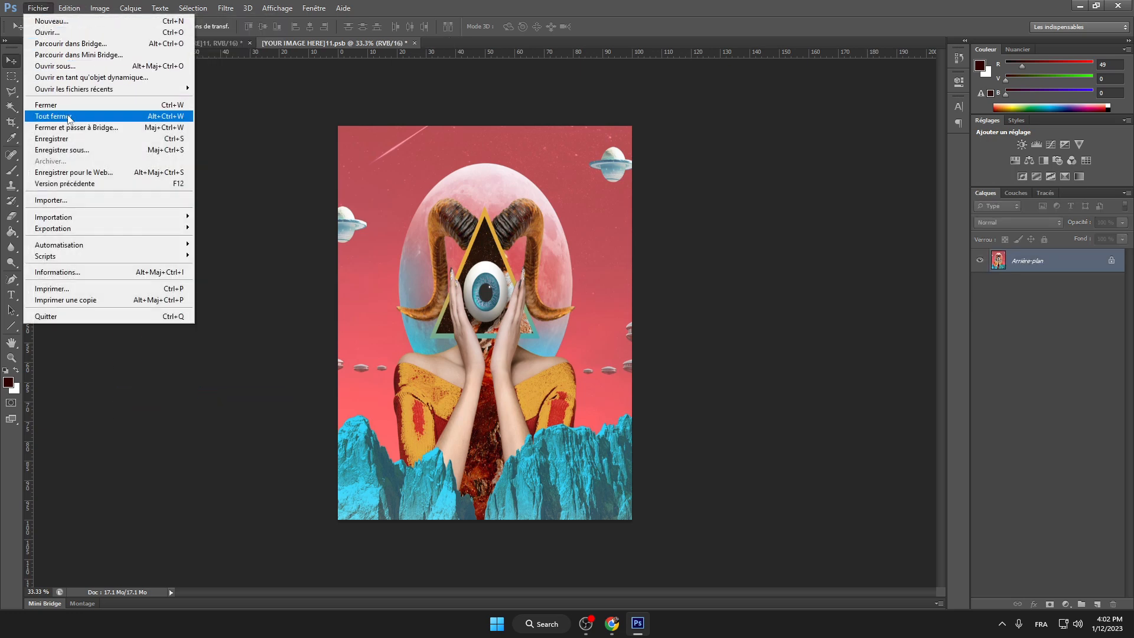
pyautogui.click(103, 139)
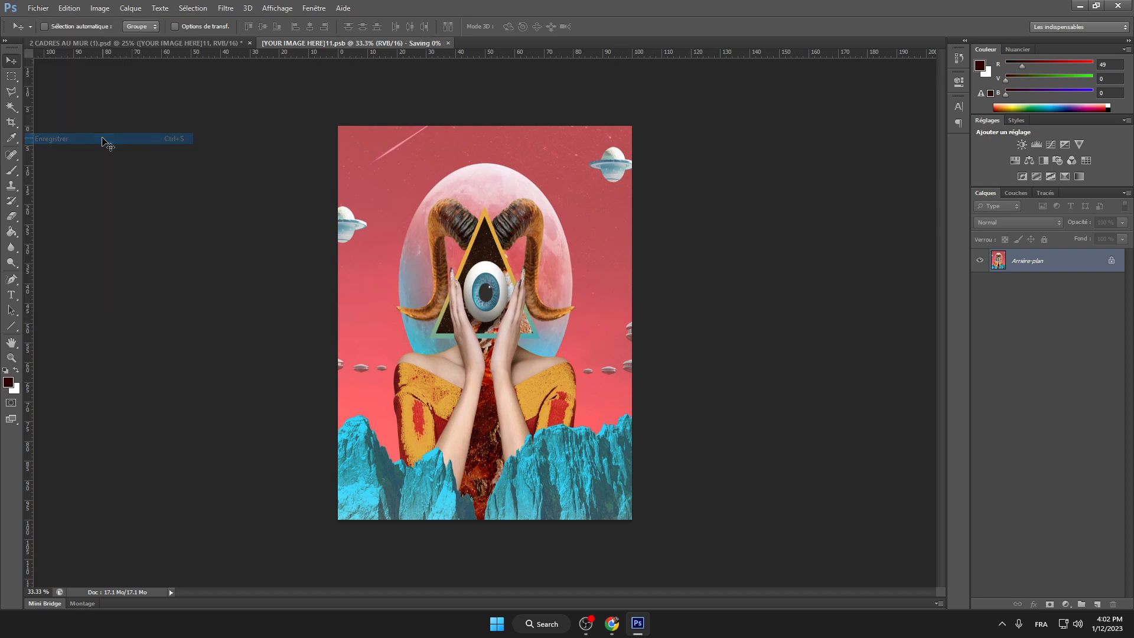
pyautogui.click(153, 45)
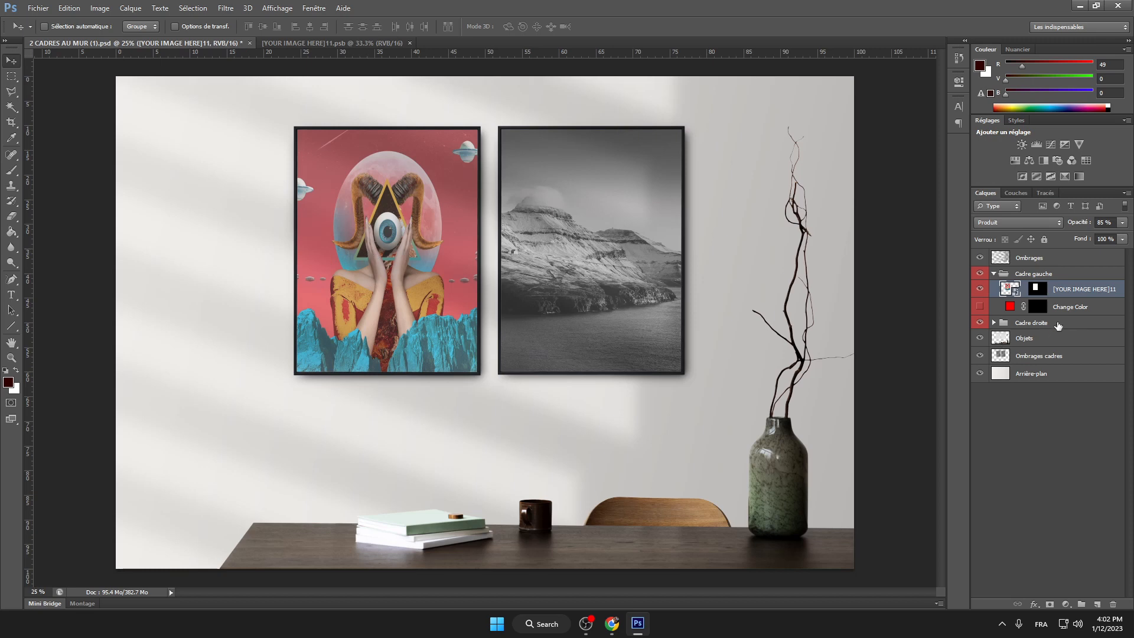
# Step: Expand the Cadre droite group and open its [YOUR IMAGE HERE]2 smart object, discarding the embedded profile
pyautogui.click(1035, 325)
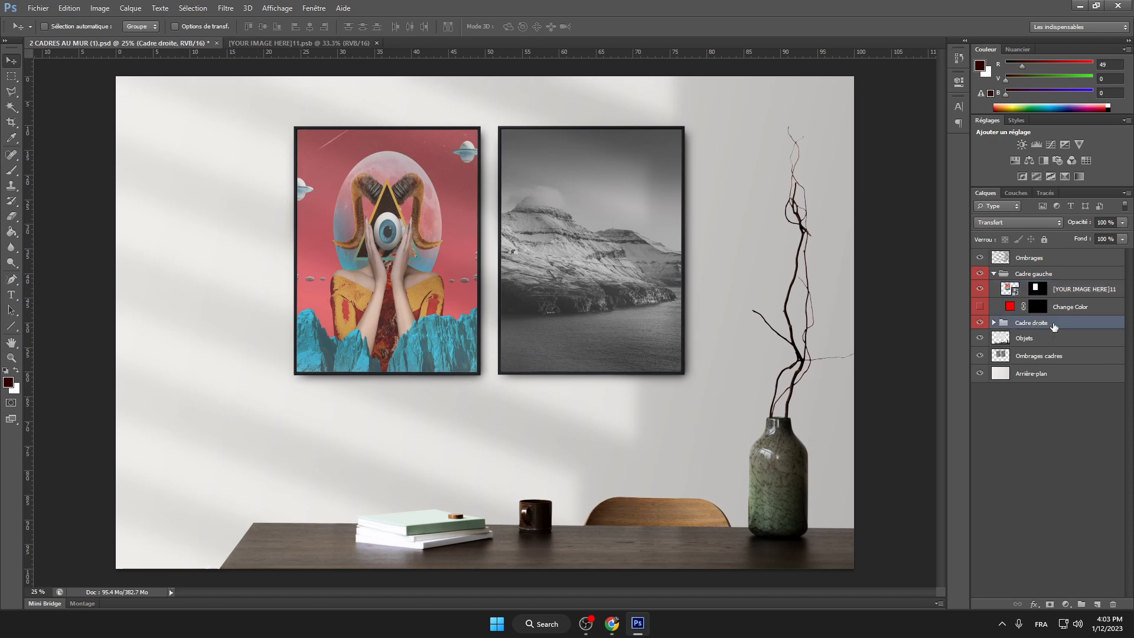
pyautogui.click(995, 323)
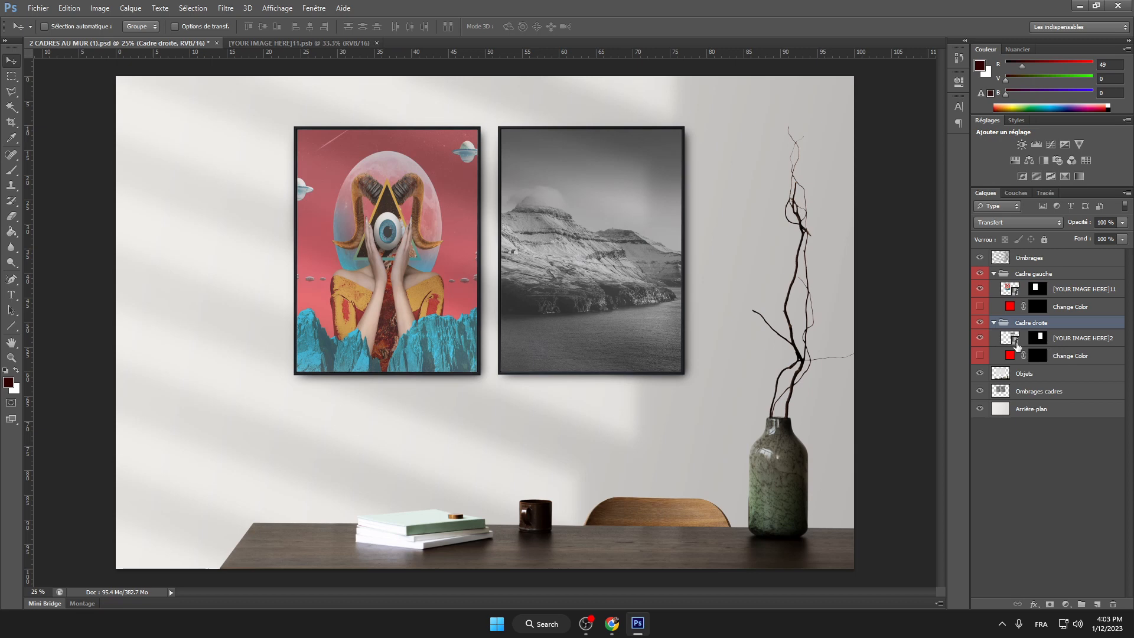
pyautogui.click(1015, 346)
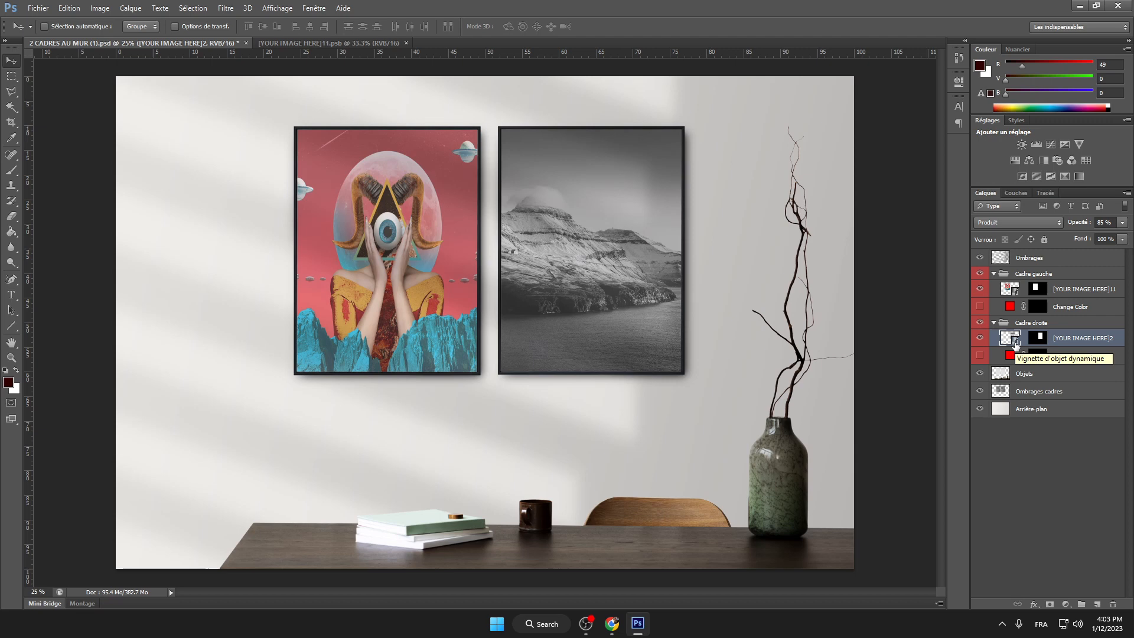
pyautogui.doubleClick(1016, 346)
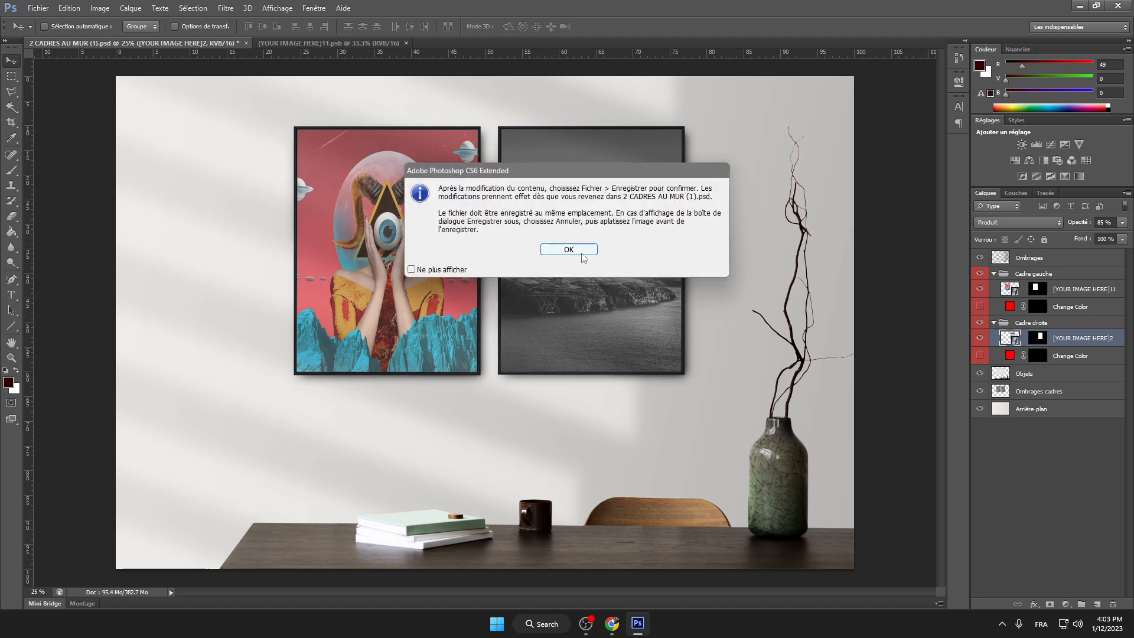
pyautogui.click(581, 252)
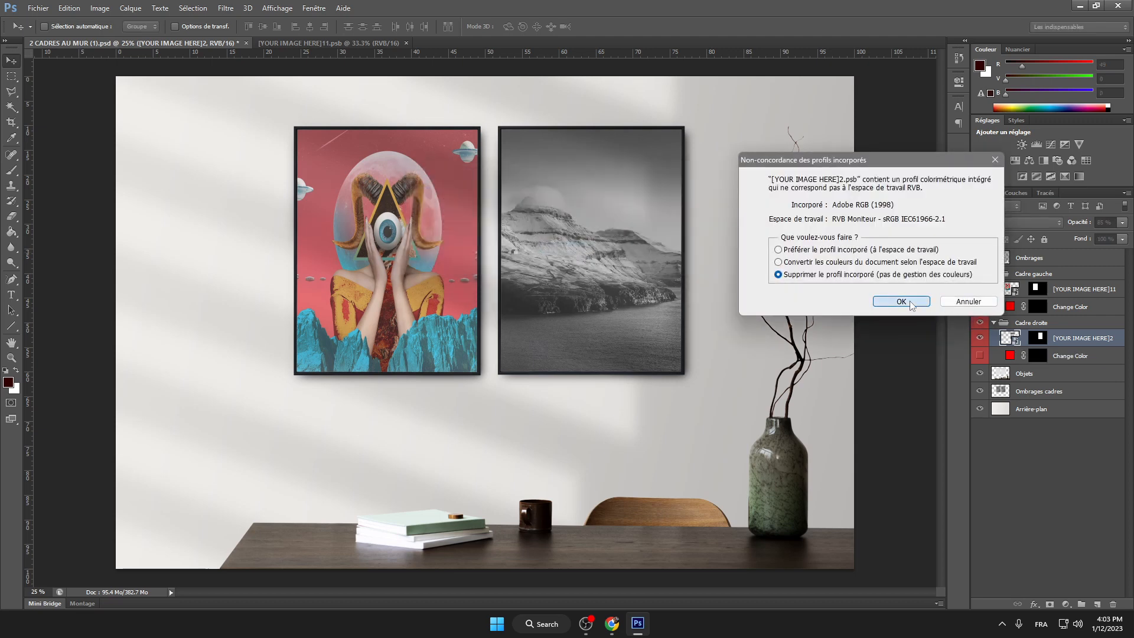
pyautogui.click(901, 301)
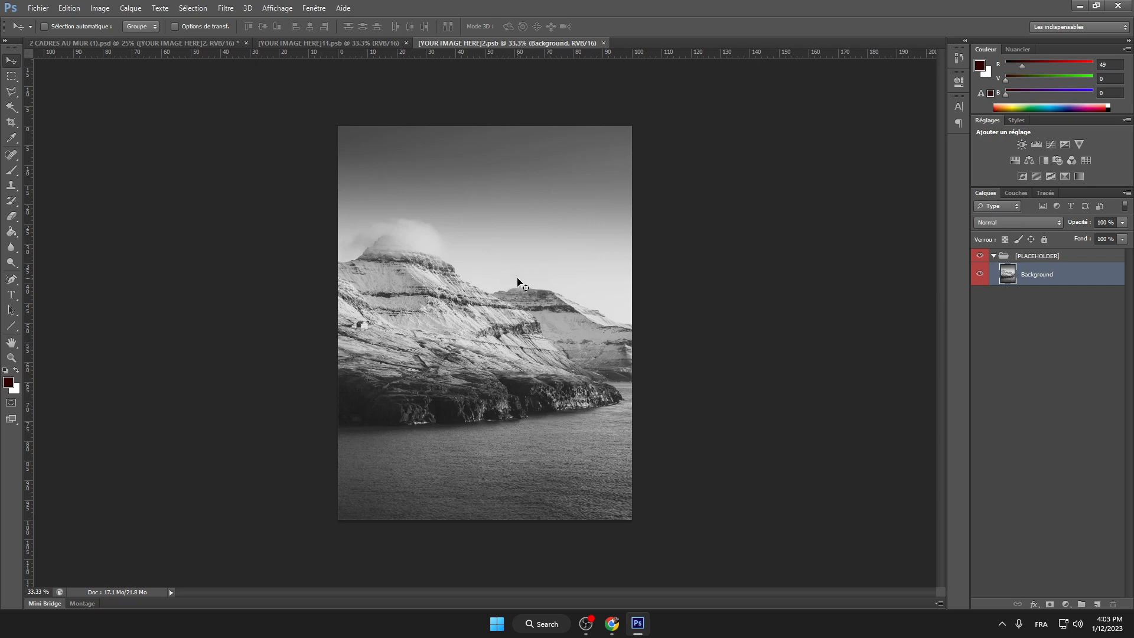
# Step: Place collage 2 into the placeholder and stretch it to fill the whole canvas
pyautogui.click(37, 8)
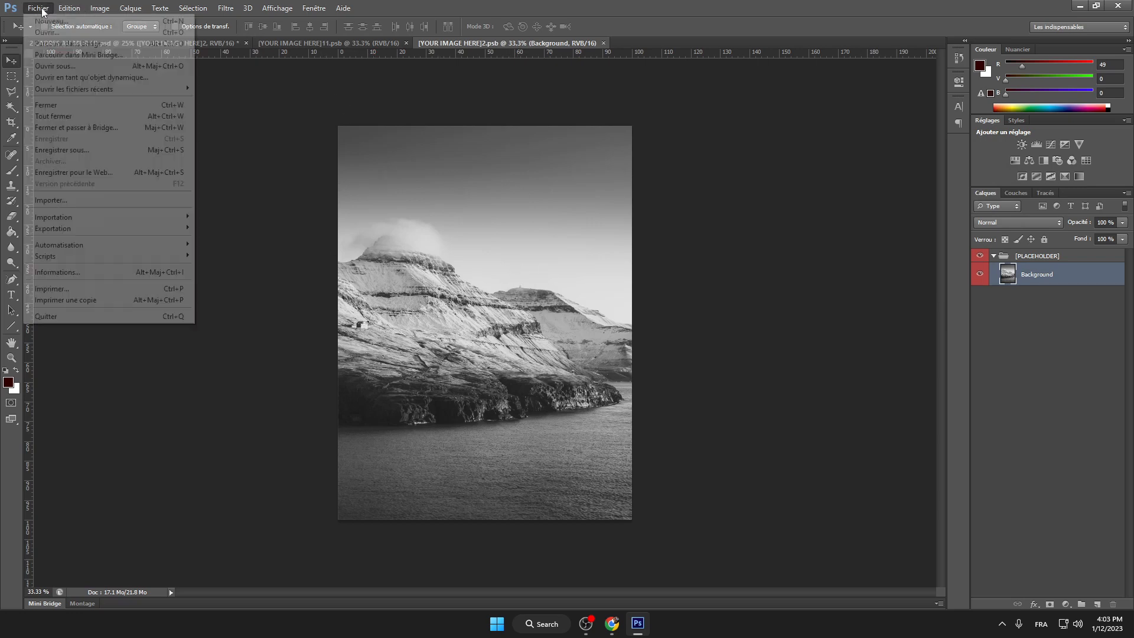
pyautogui.click(51, 200)
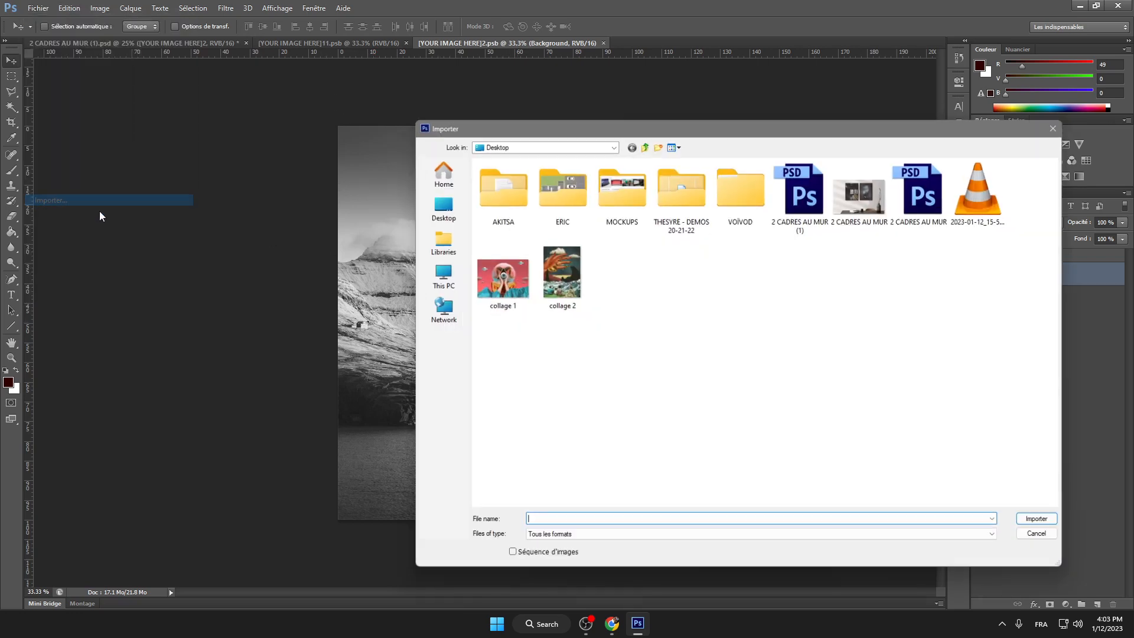
pyautogui.doubleClick(555, 287)
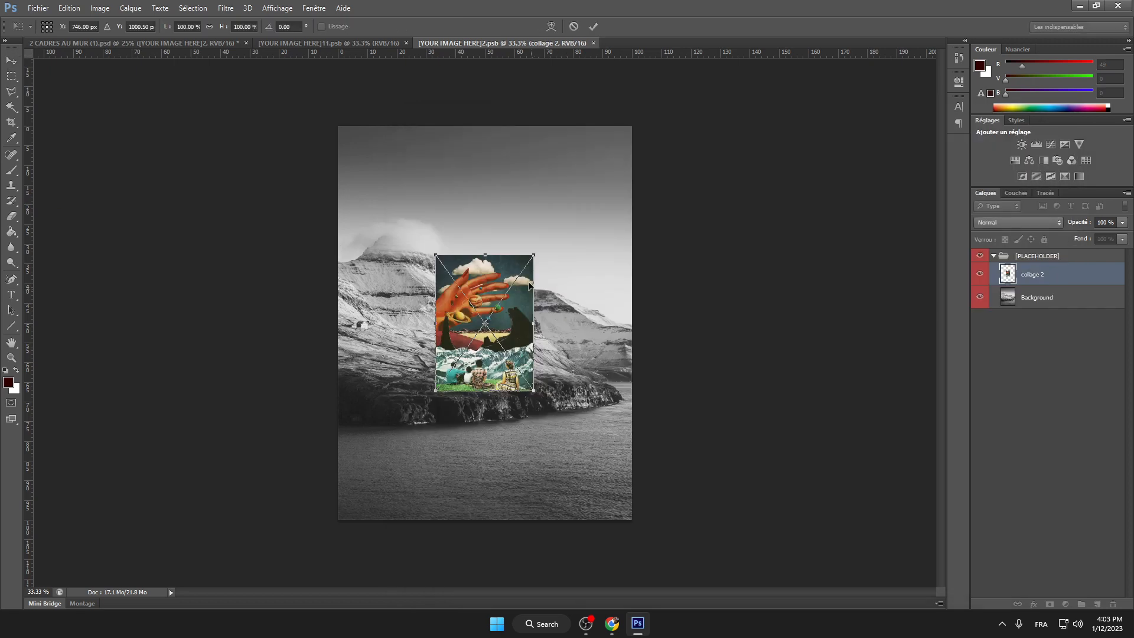
pyautogui.moveTo(531, 255); pyautogui.dragTo(632, 126)
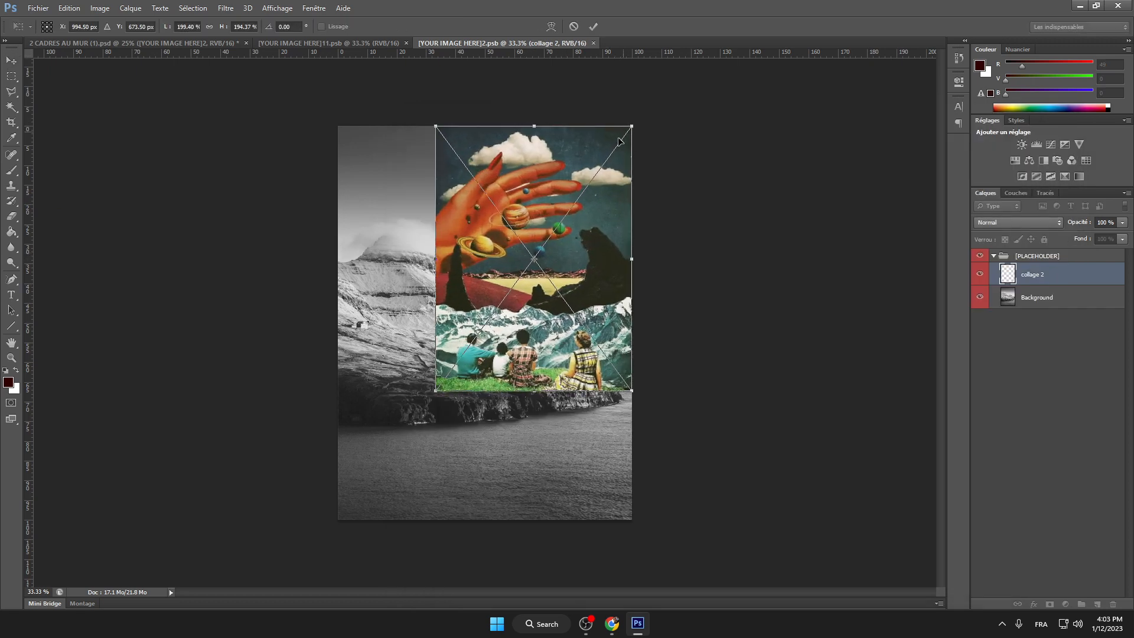
pyautogui.moveTo(438, 390); pyautogui.dragTo(339, 519)
pyautogui.click(593, 26)
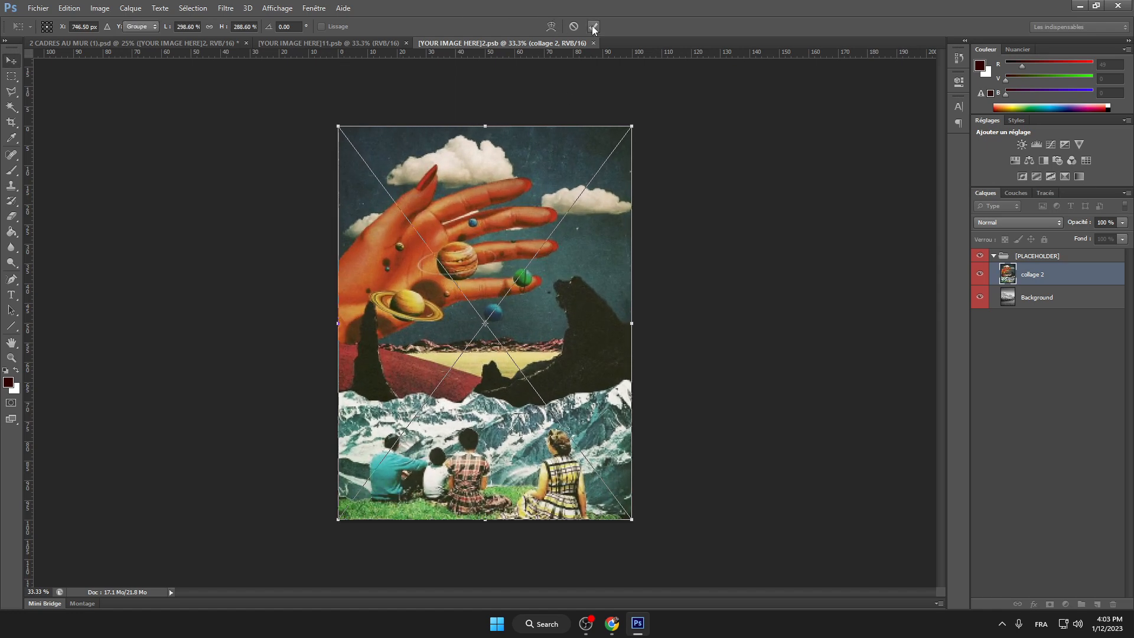
# Step: Flatten collage 2 into a single Arrière-plan layer
pyautogui.click(138, 8)
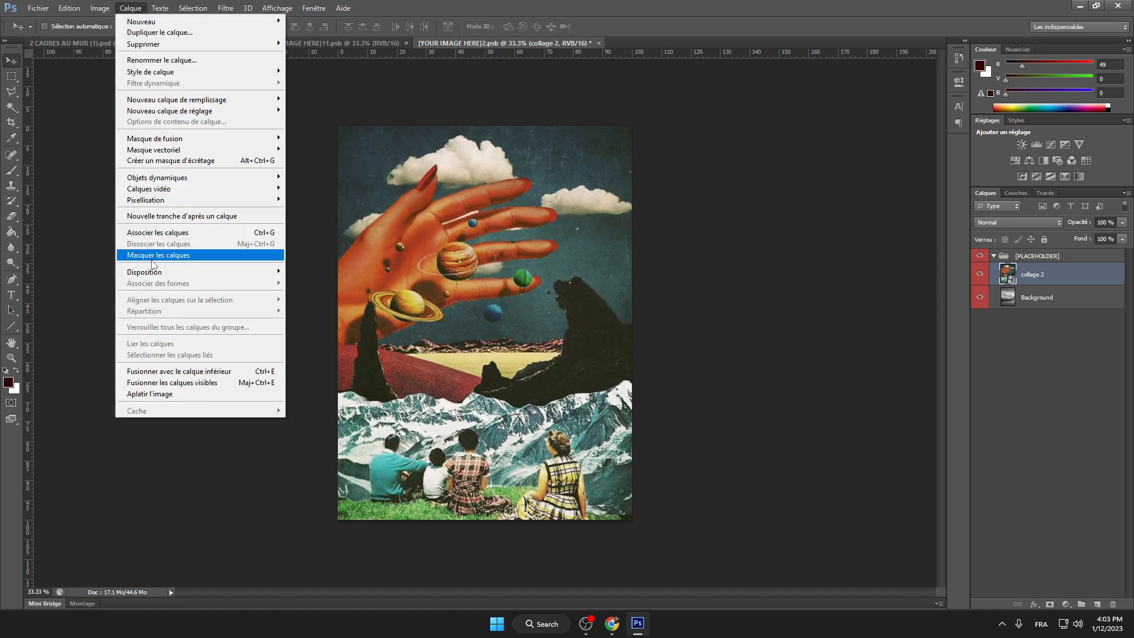
pyautogui.click(166, 395)
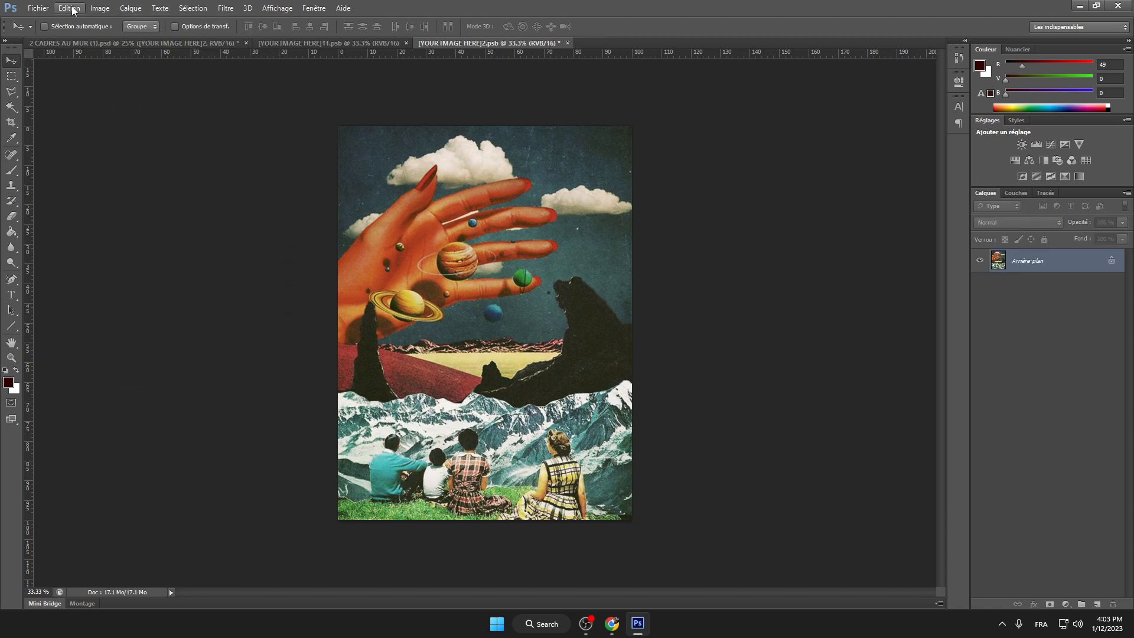
pyautogui.click(38, 7)
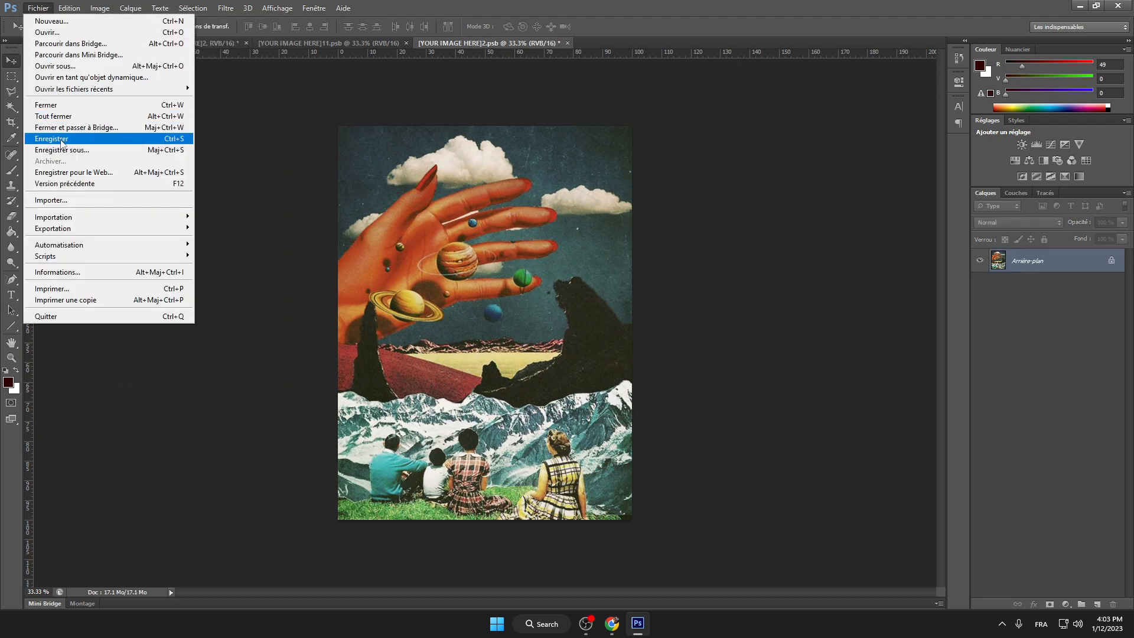
# Step: Save collage 2 into the right frame, then flatten the 2 CADRES AU MUR mockup, discarding hidden layers
pyautogui.click(61, 141)
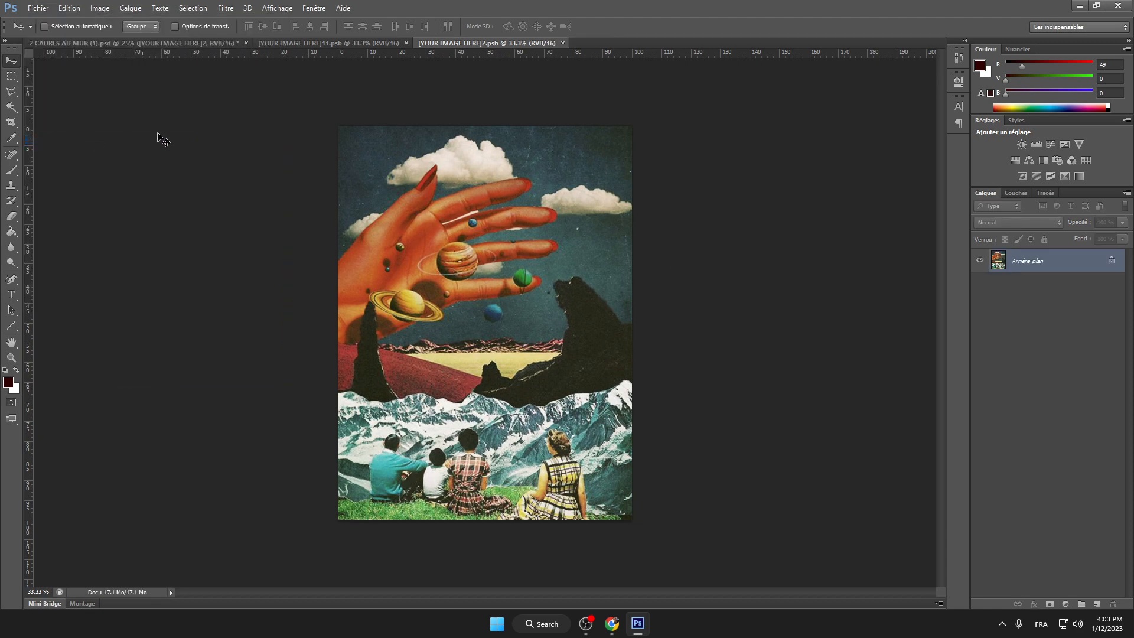
pyautogui.click(158, 44)
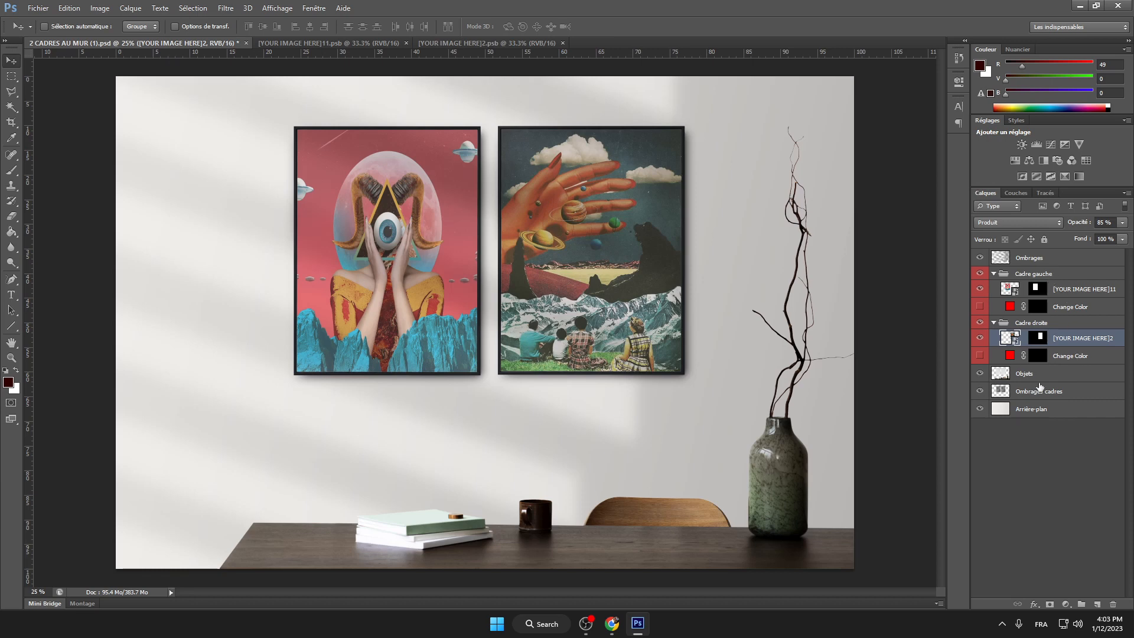
pyautogui.click(130, 8)
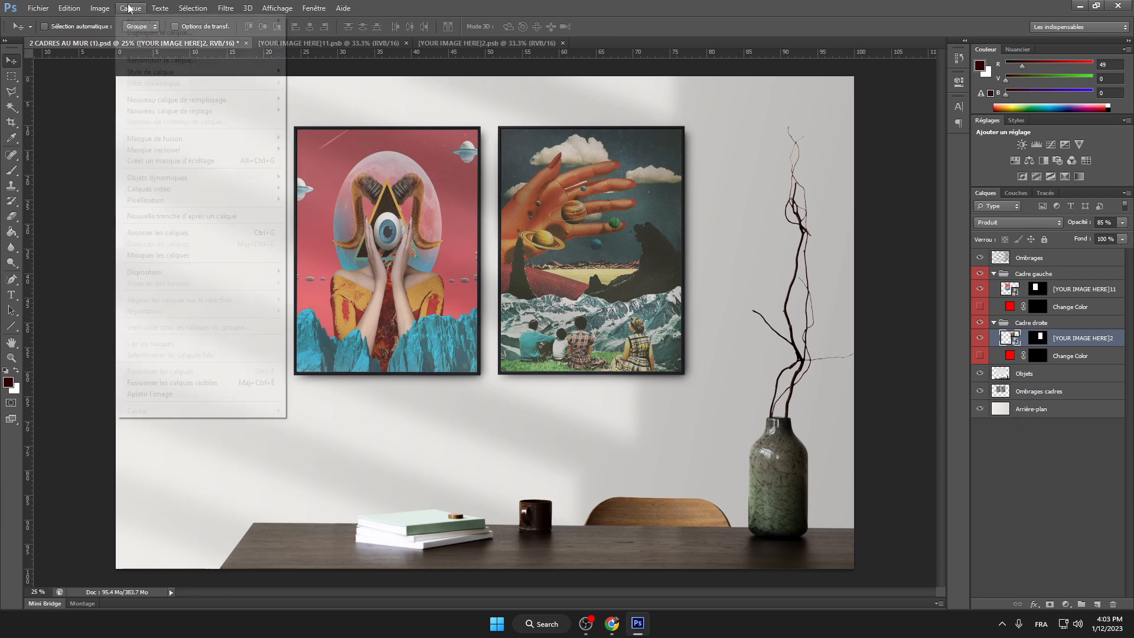
pyautogui.click(136, 393)
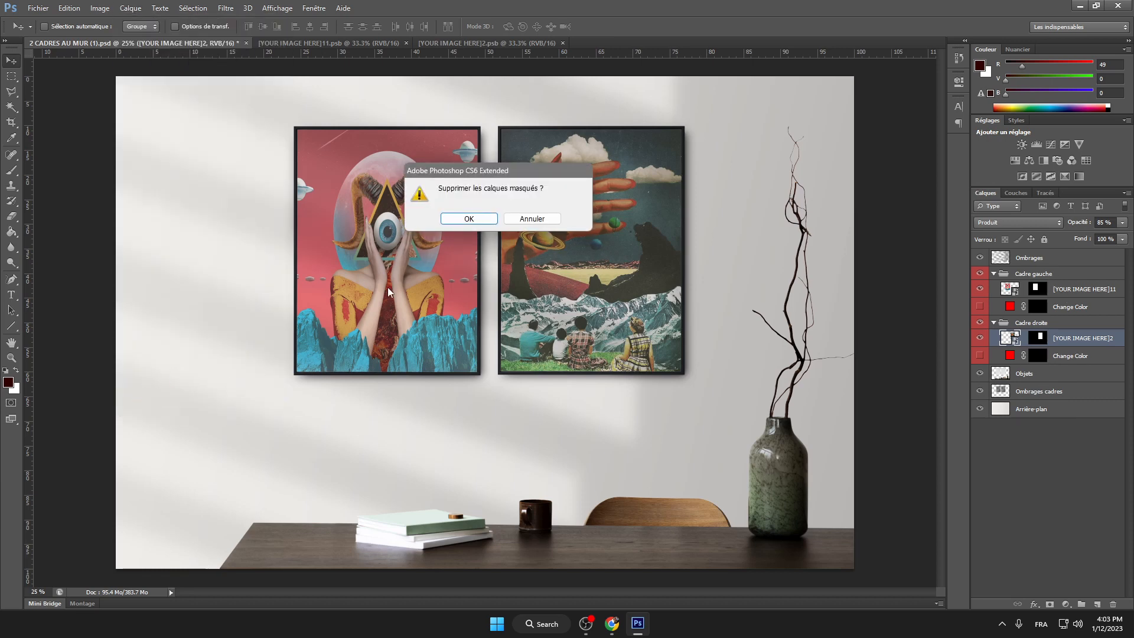
pyautogui.click(464, 225)
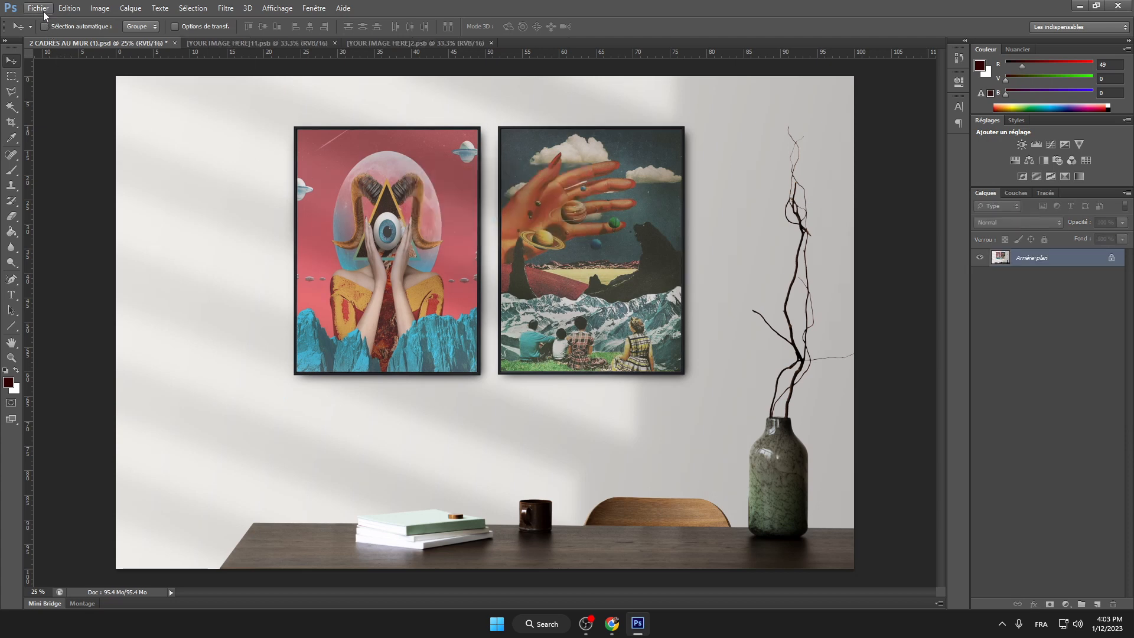
pyautogui.click(38, 7)
# Step: Save the mockup to the Desktop as a quality-12 JPEG, with the student's name as the file name
pyautogui.click(64, 150)
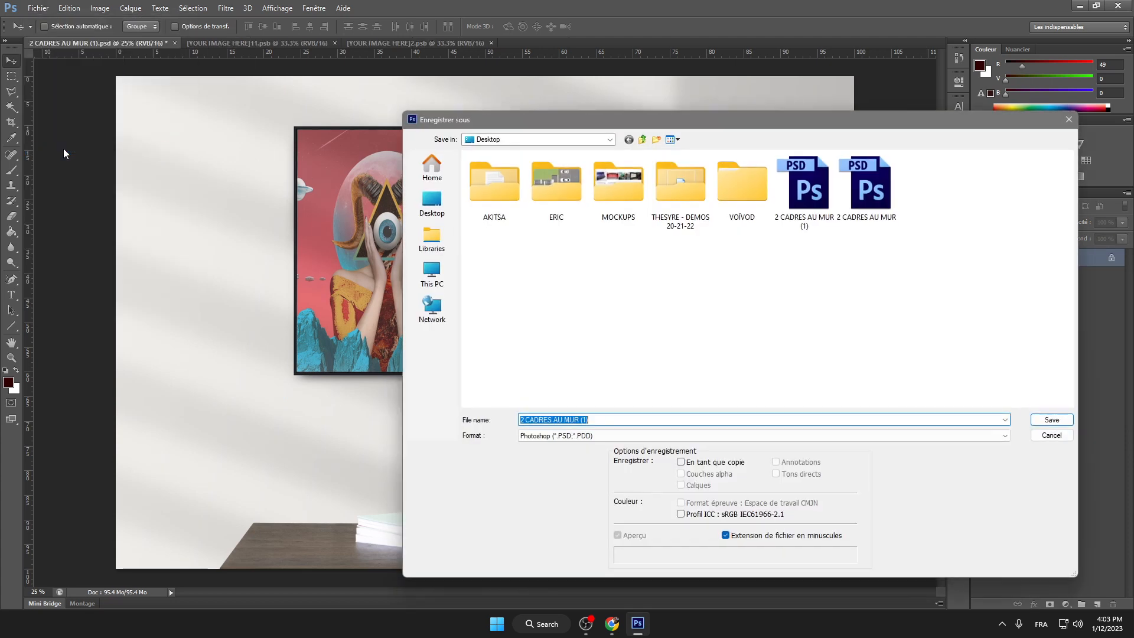
pyautogui.click(617, 433)
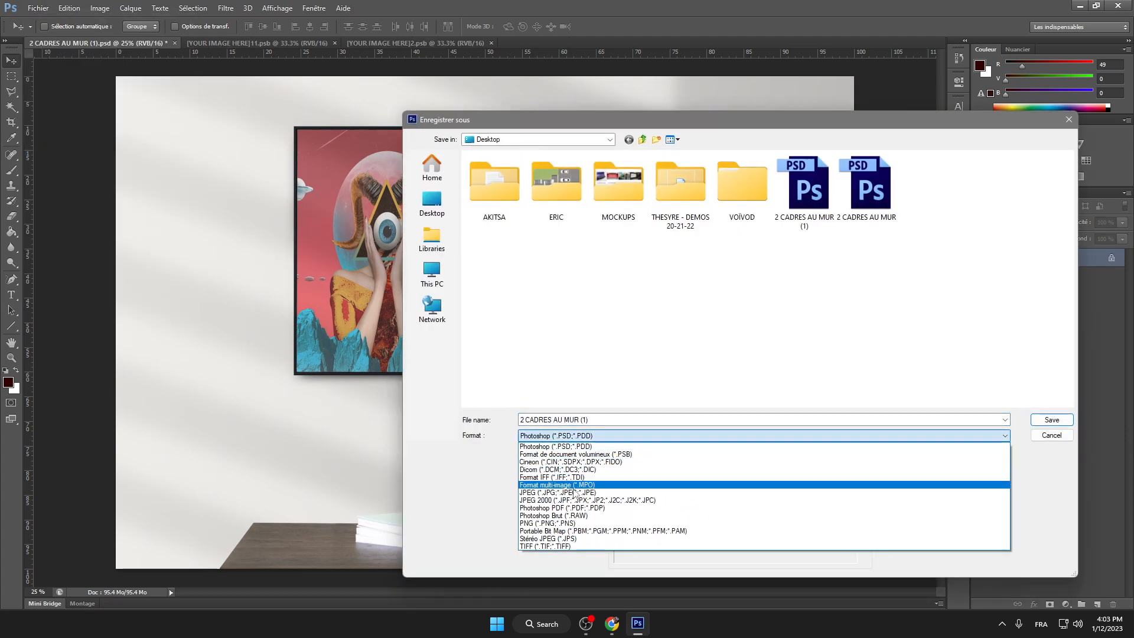
pyautogui.click(577, 485)
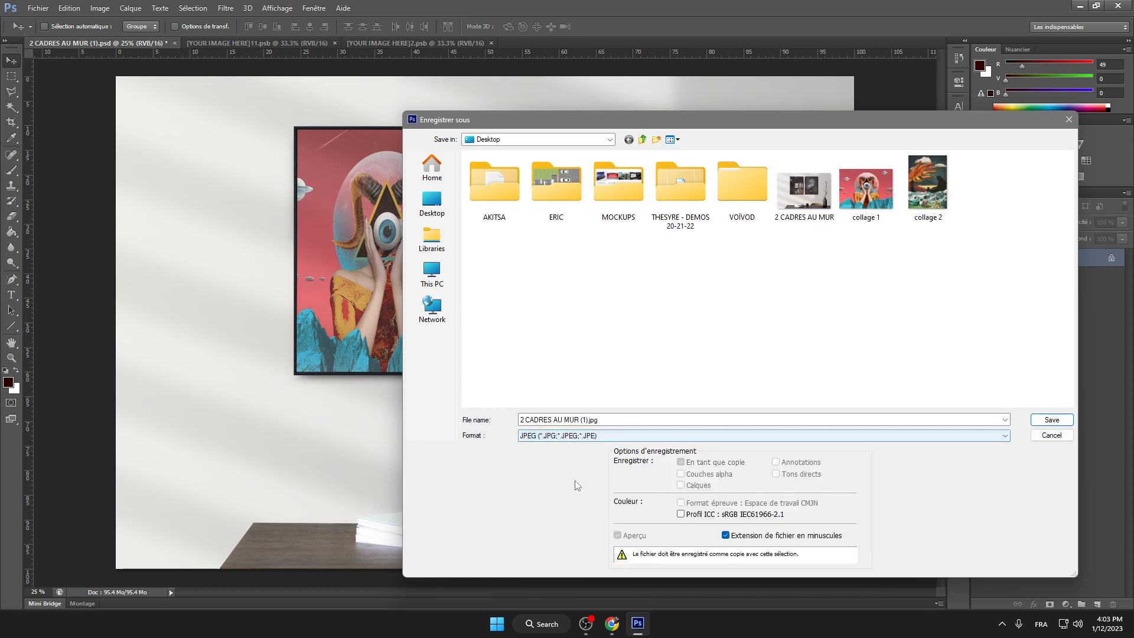
pyautogui.click(603, 418)
pyautogui.click(603, 419)
pyautogui.press('BackSpace')
pyautogui.press('BackSpace')
pyautogui.press('BackSpace')
pyautogui.press('BackSpace')
pyautogui.press('BackSpace')
pyautogui.press('BackSpace')
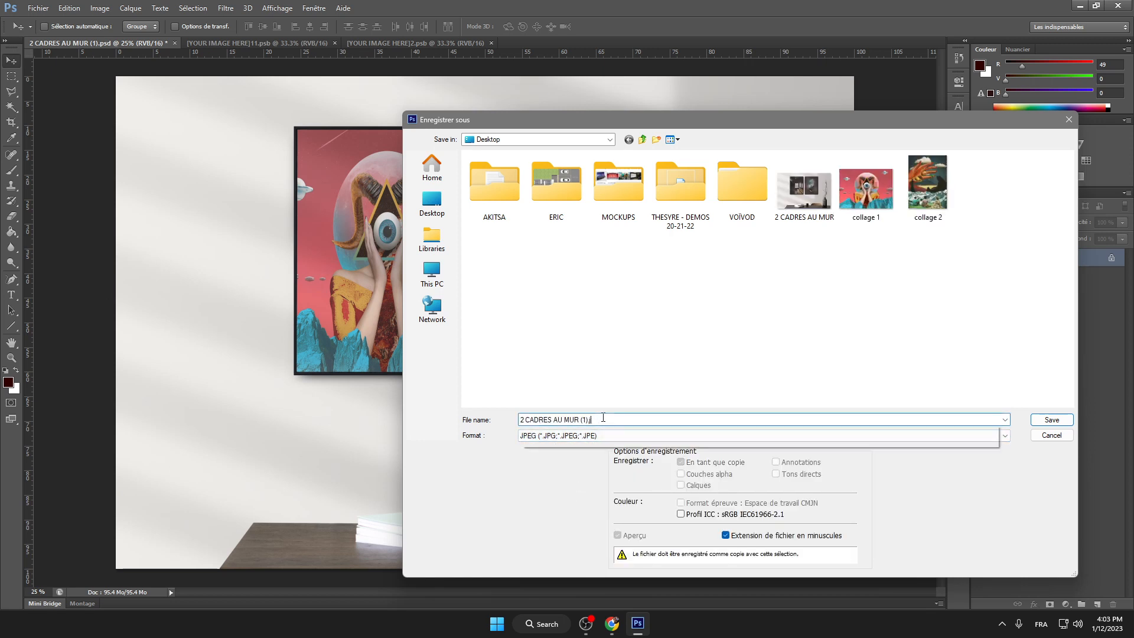
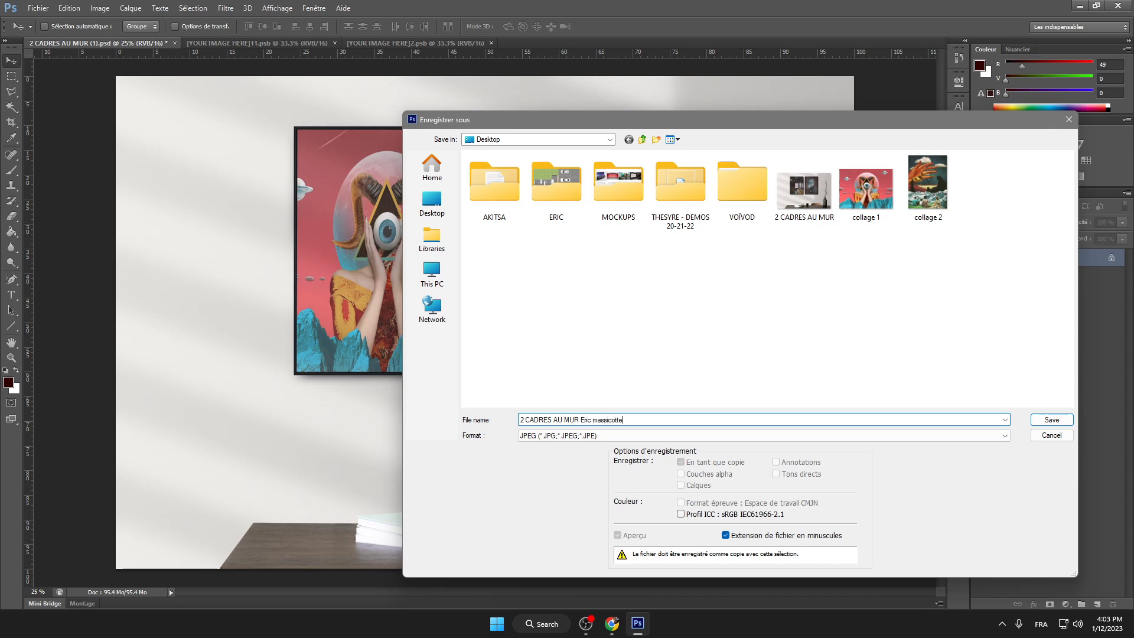
pyautogui.click(1052, 420)
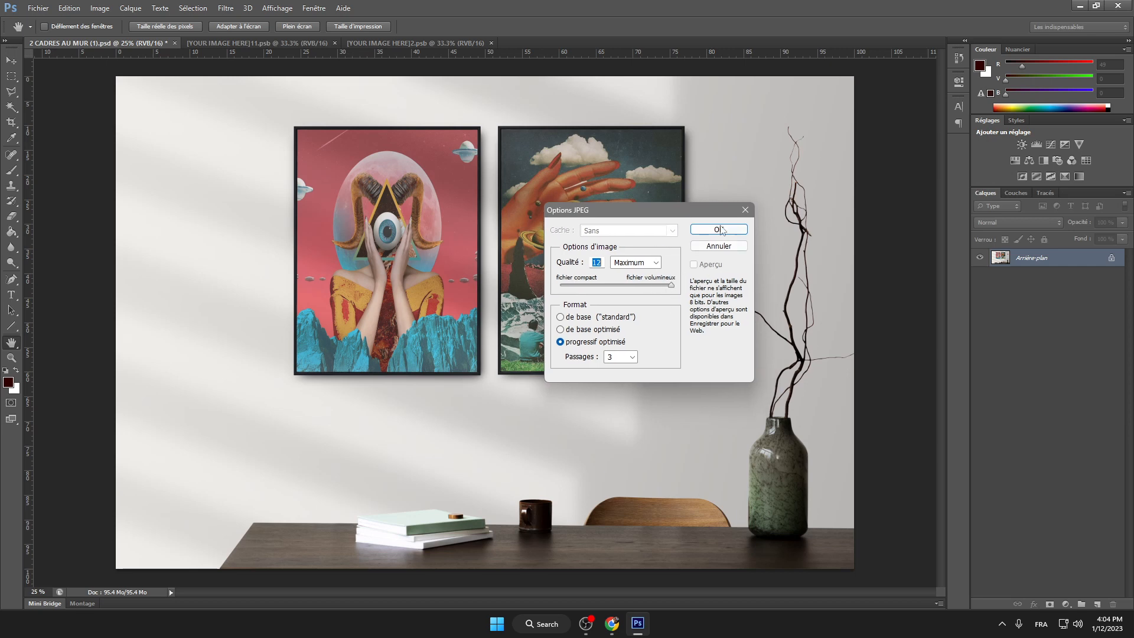
pyautogui.click(724, 230)
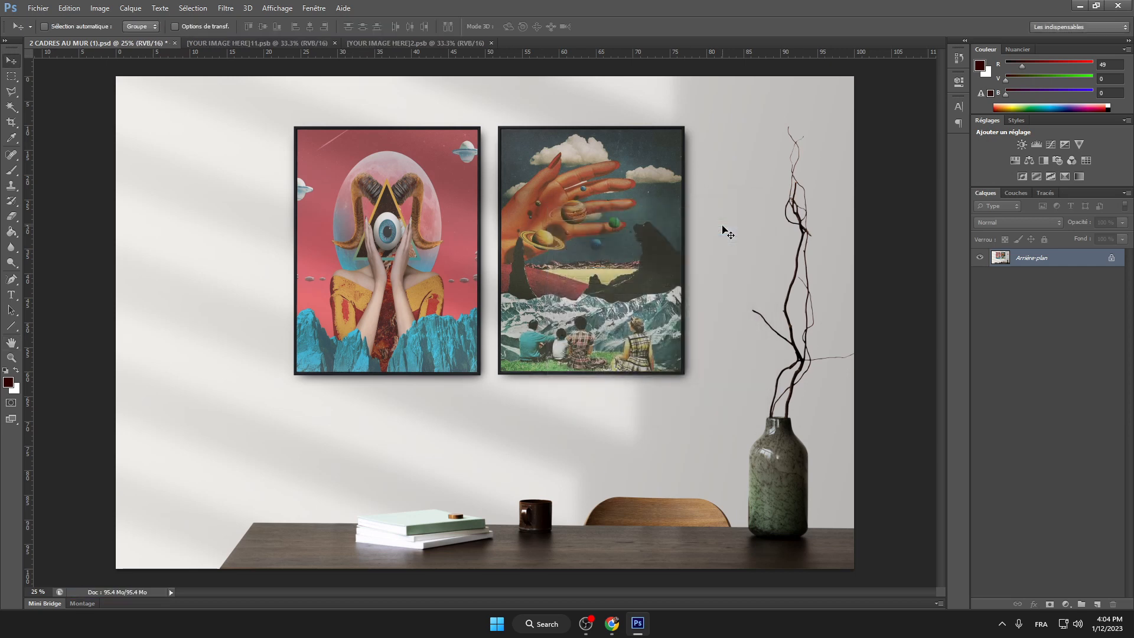